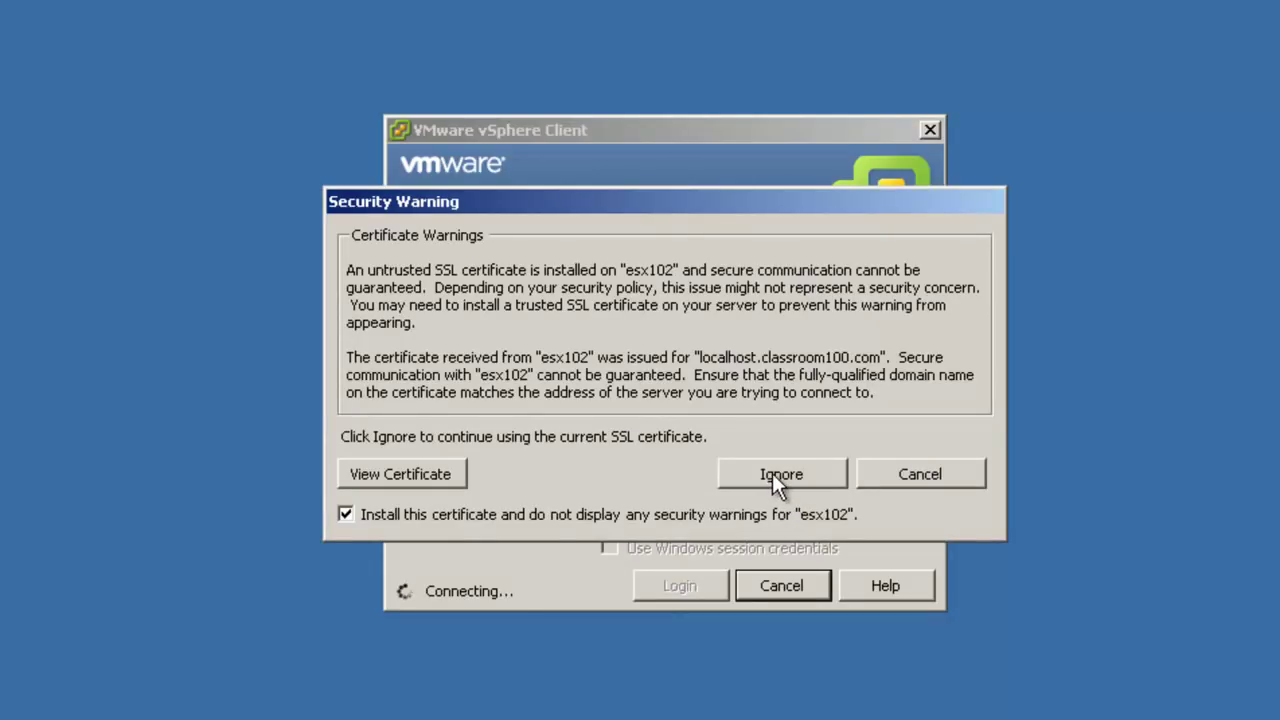
Step: Ignore the SSL certificate warning for esx102 and open the host's networking configuration
click(772, 473)
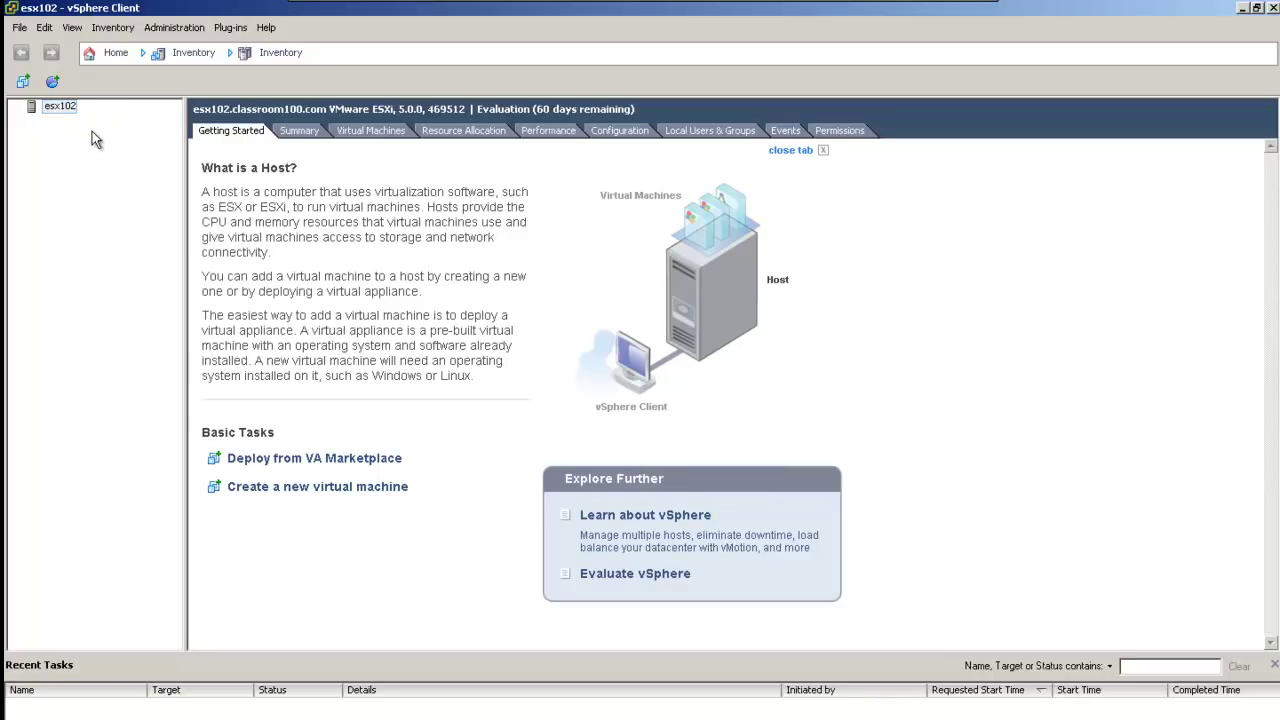
click(616, 131)
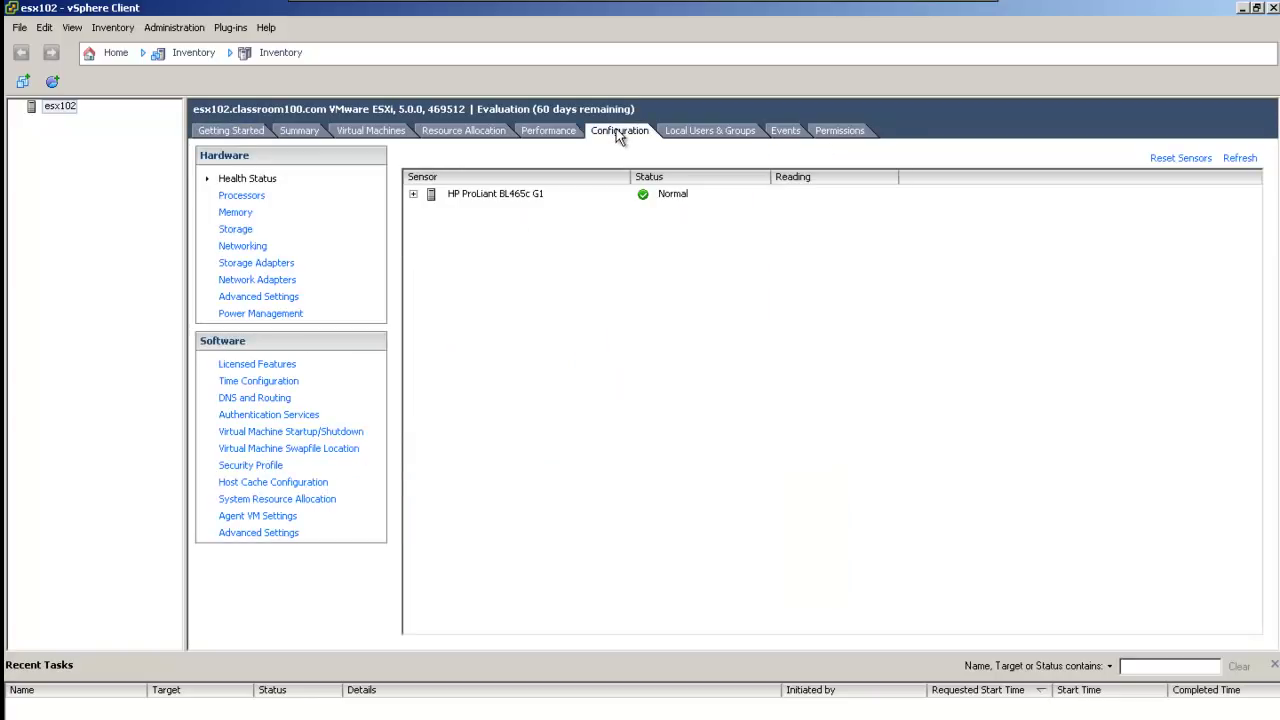
click(232, 245)
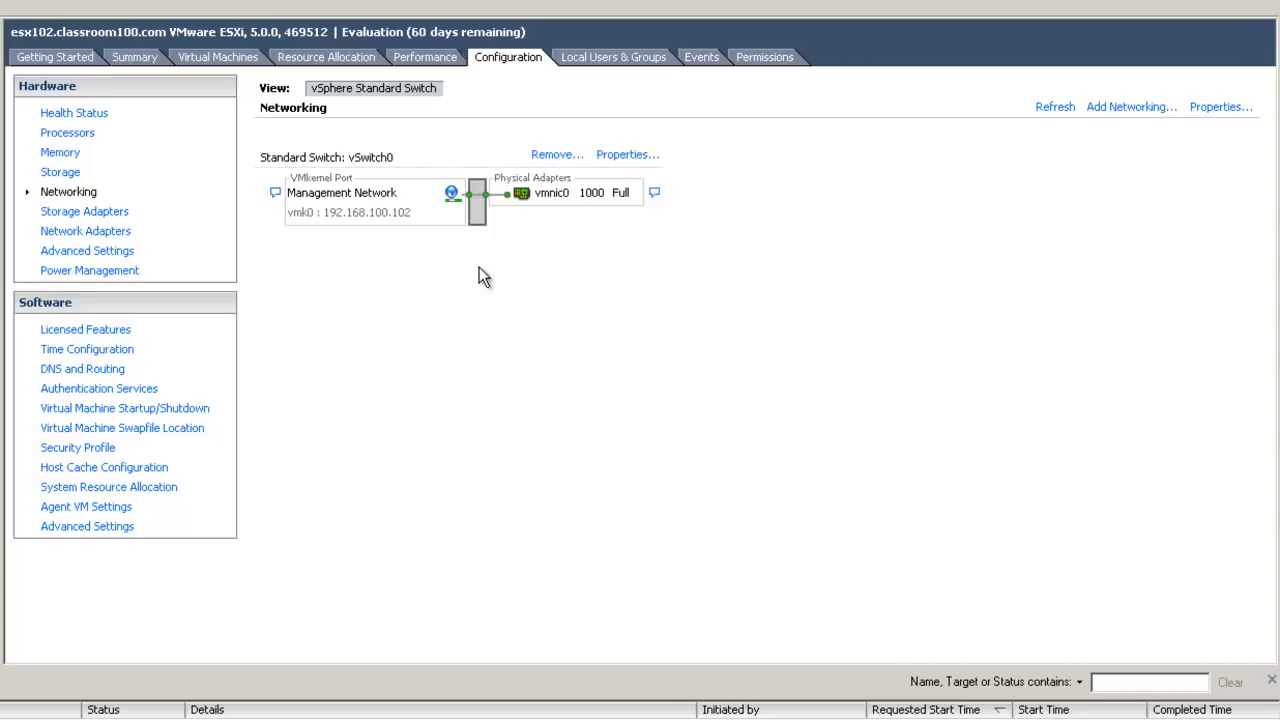
Step: Set the MTU of standard switch vSwitch0 to 9000
click(640, 155)
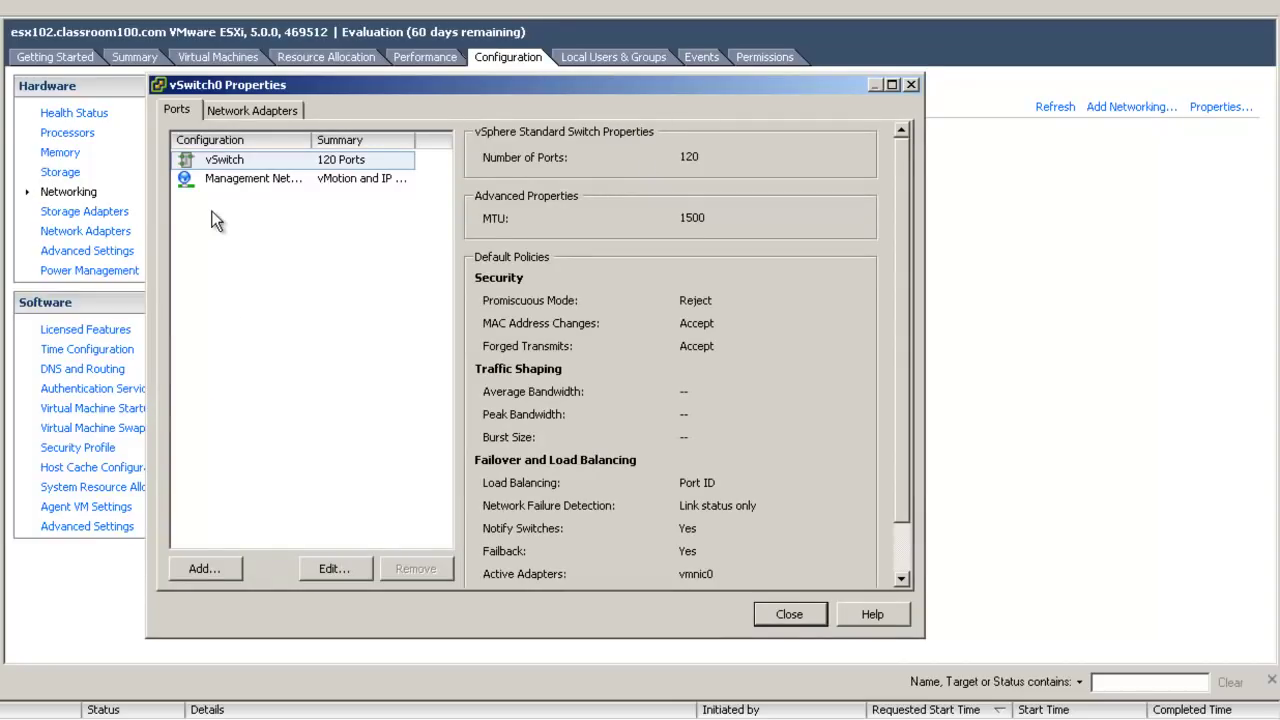
click(337, 567)
drag(550, 199, 449, 200)
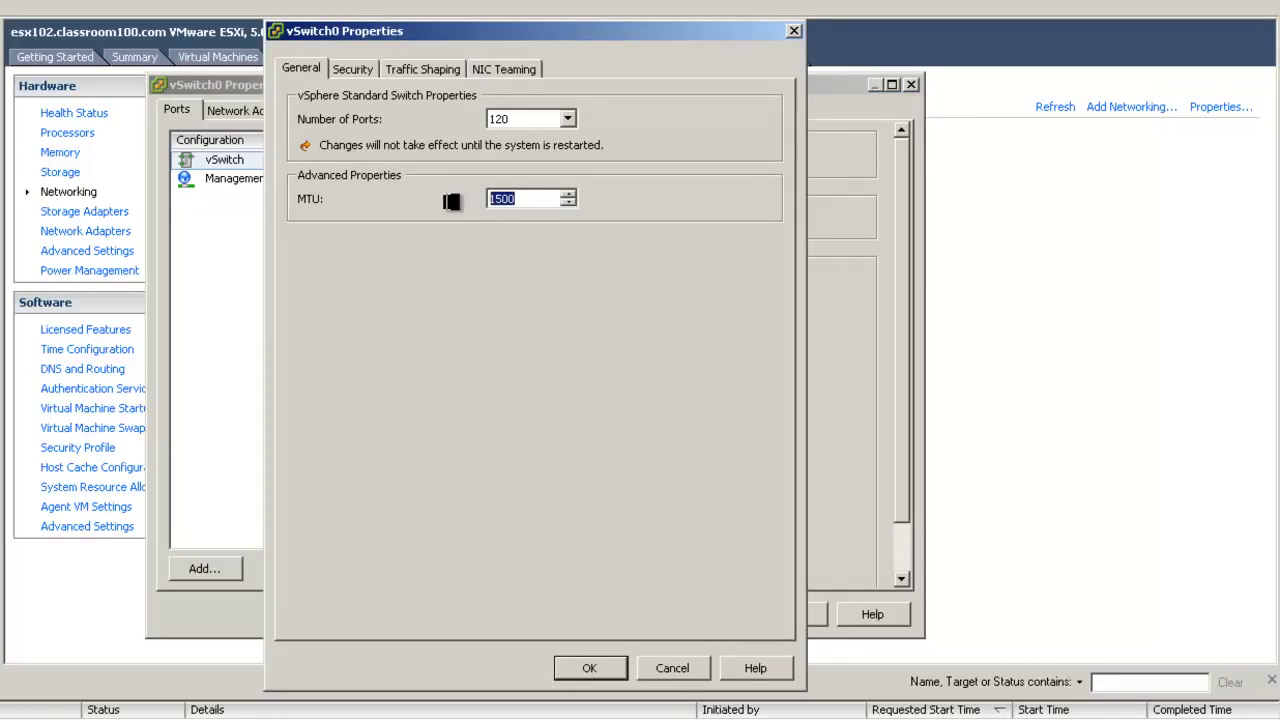
text(9000)
click(598, 660)
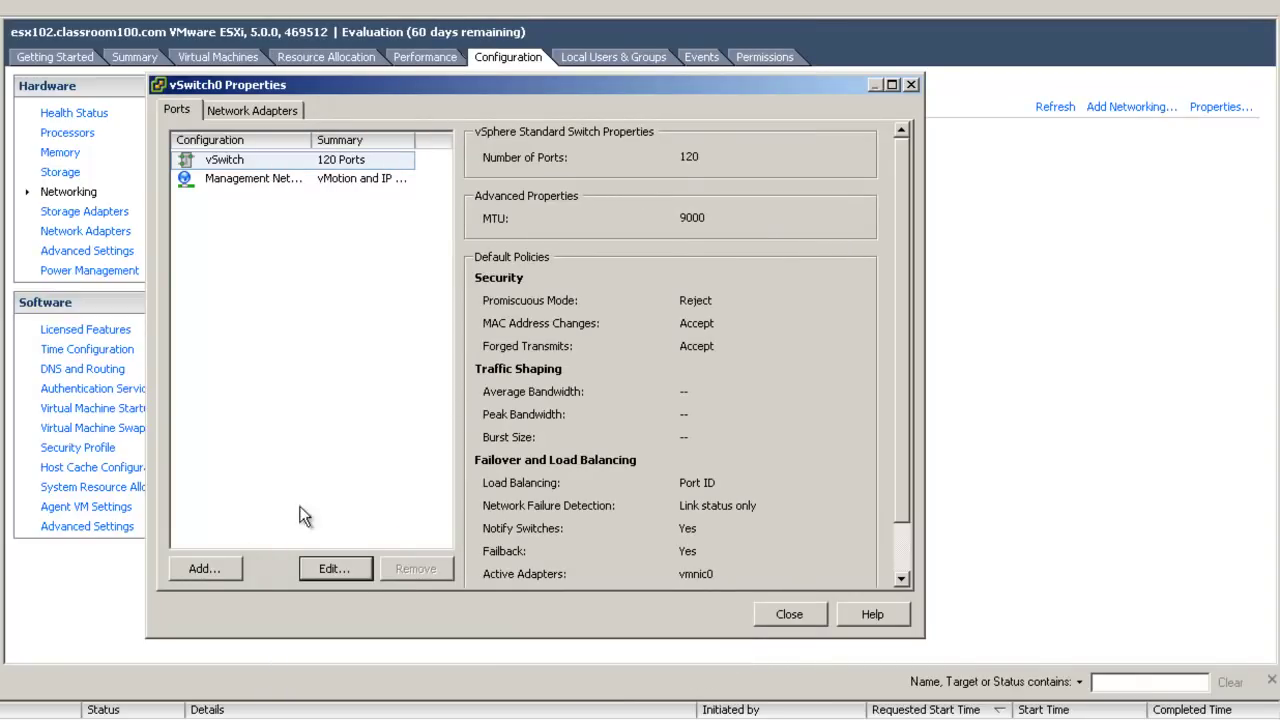
Step: Add a VMkernel connection to vSwitch0 with network label VMkernel-iSCSI01 and VLAN ID 25
click(201, 569)
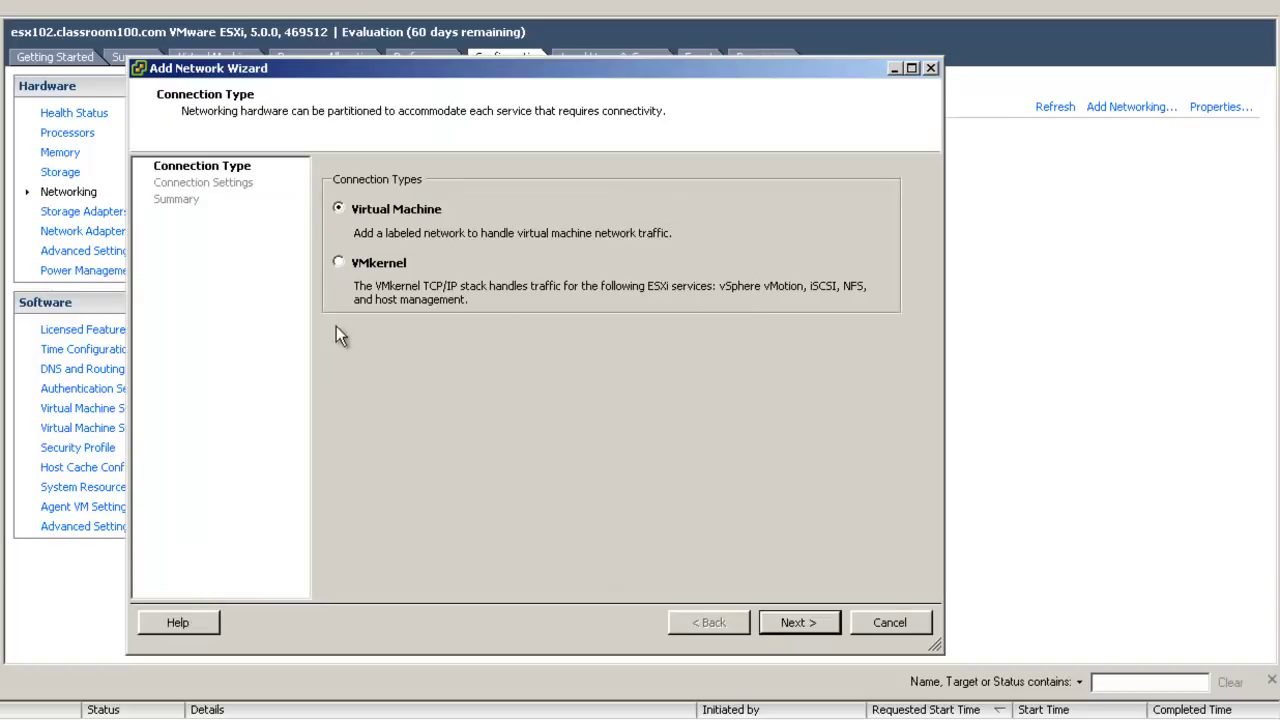
click(800, 624)
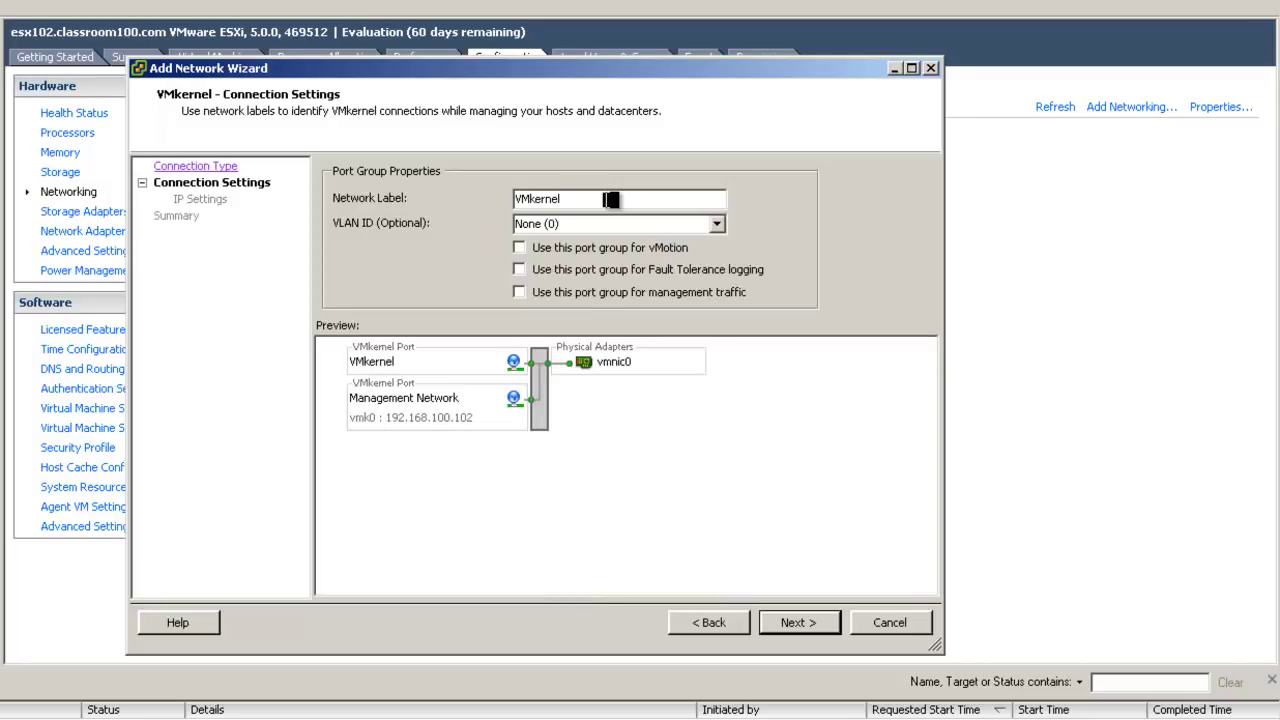
text(-iSCSI)
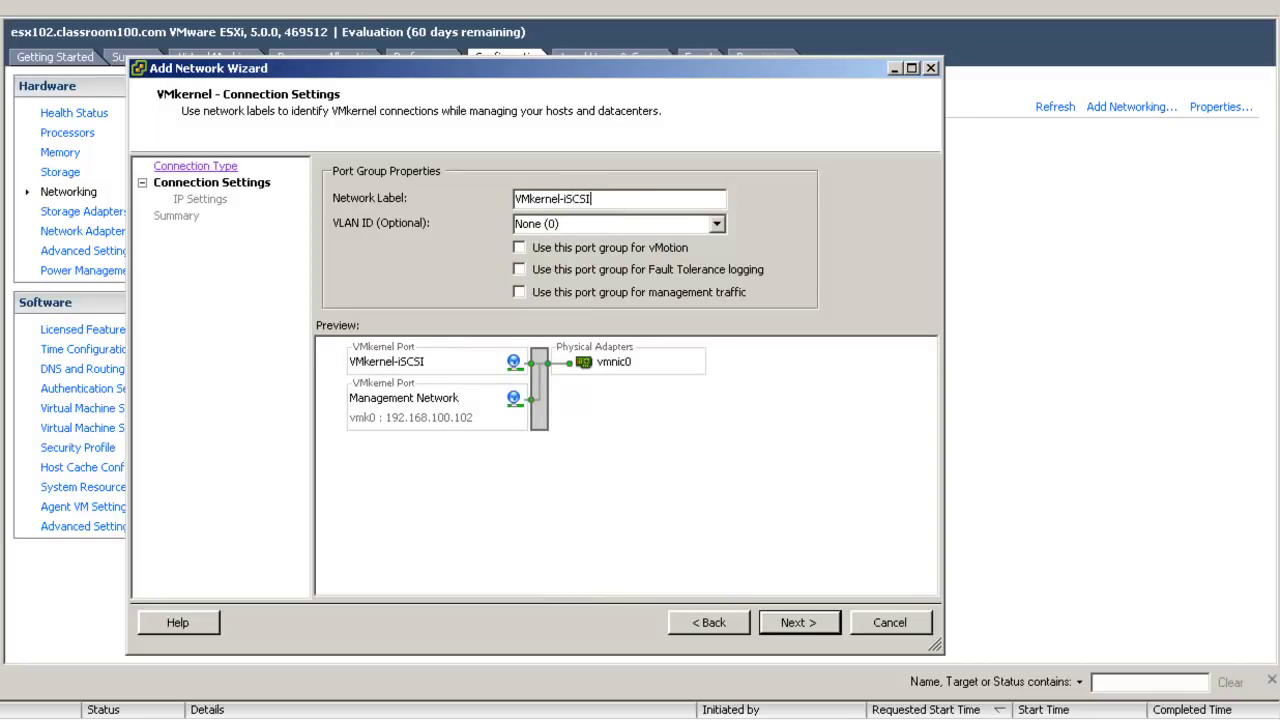
text(01)
click(584, 224)
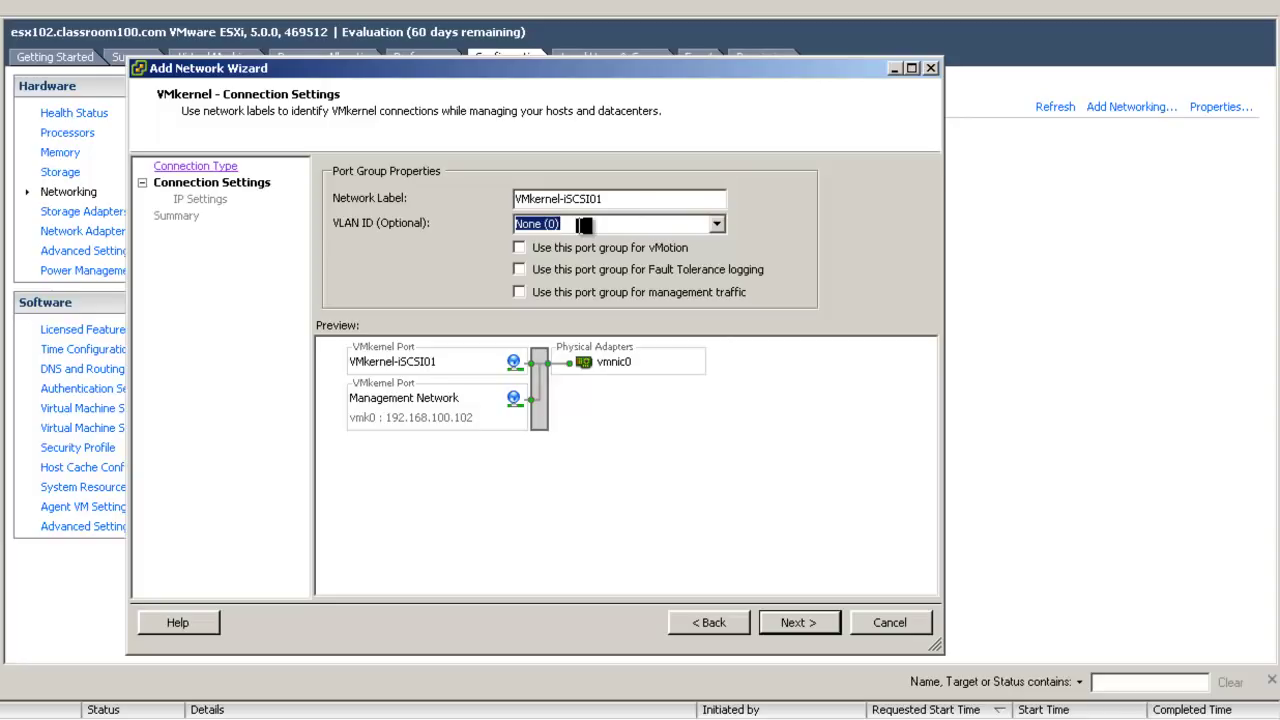
text(25)
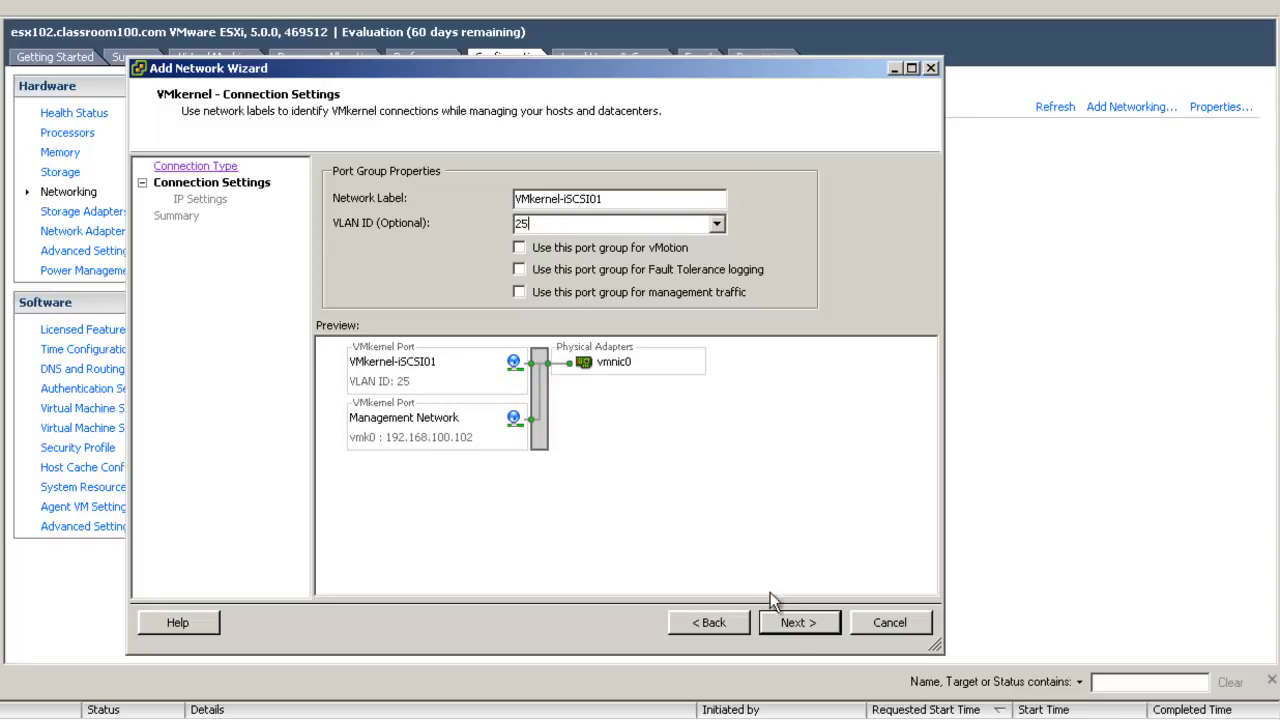
click(787, 623)
Step: Assign VMkernel-iSCSI01 the IP address 192.168.200.102 with subnet mask 255.255.255.0 and finish creating the port
click(602, 223)
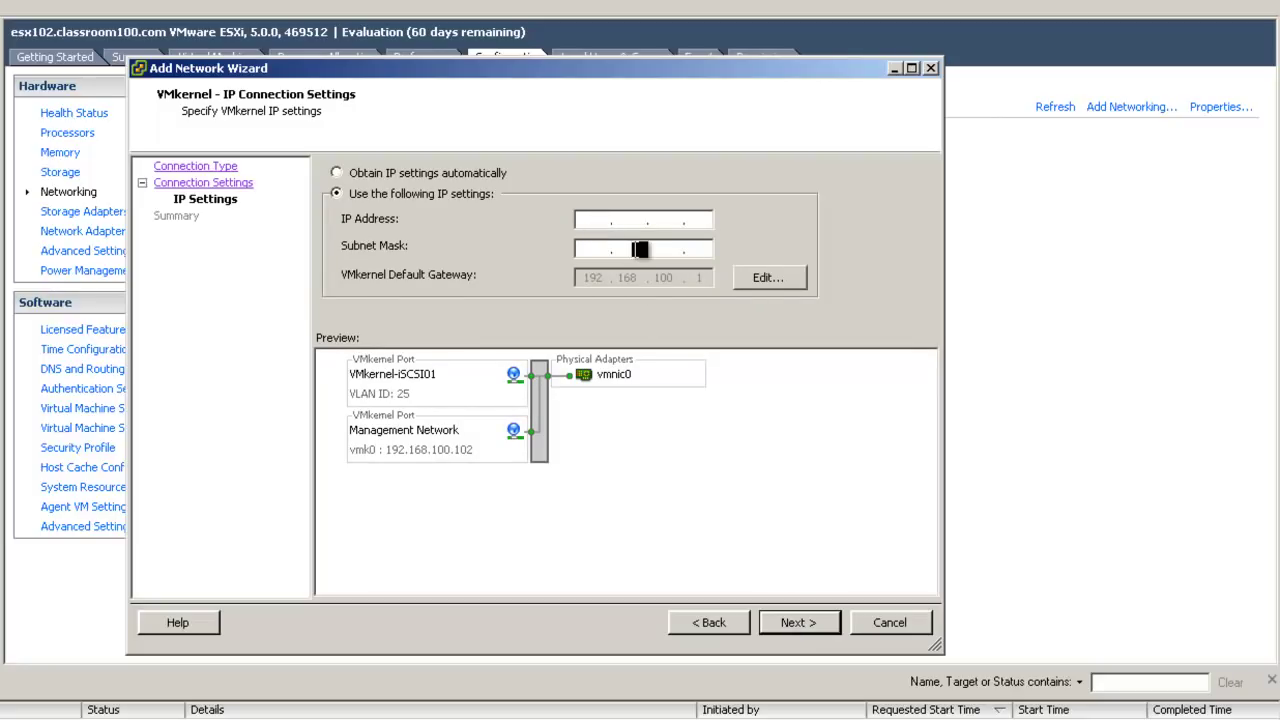
text(192 . 168 . 200 . )
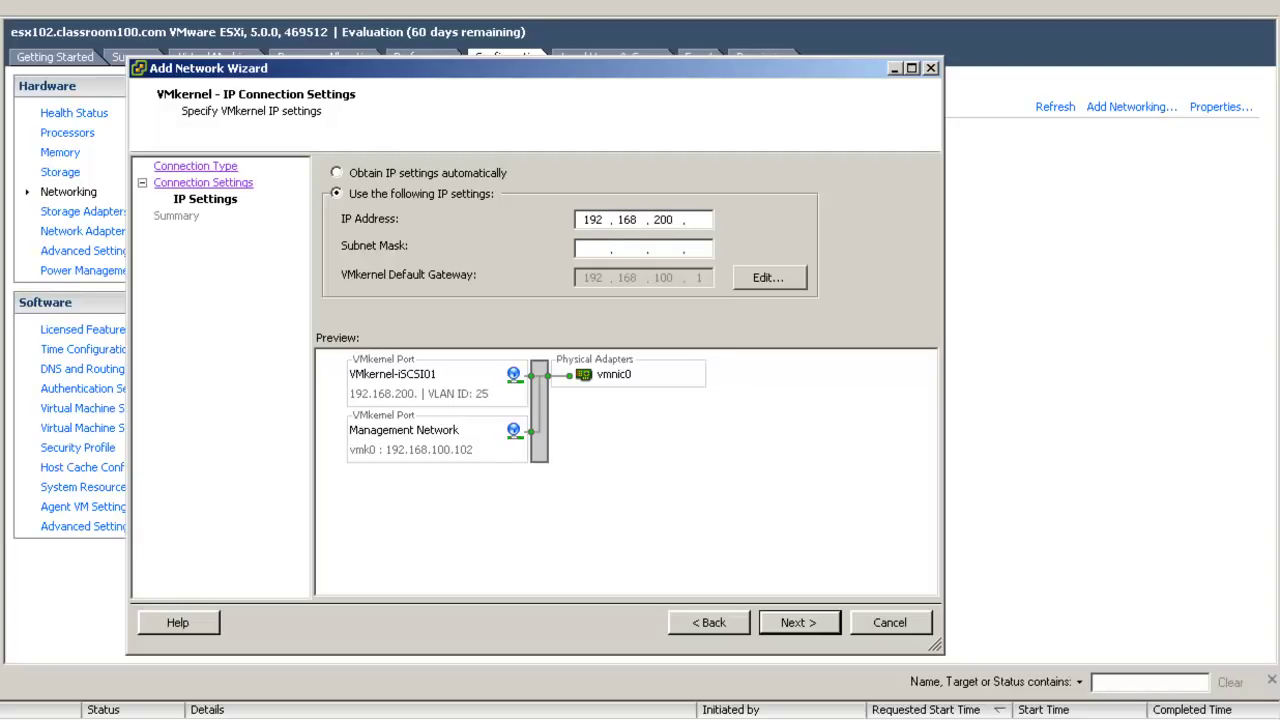
text(102)
key(Tab)
text(255.2)
text(55.255.)
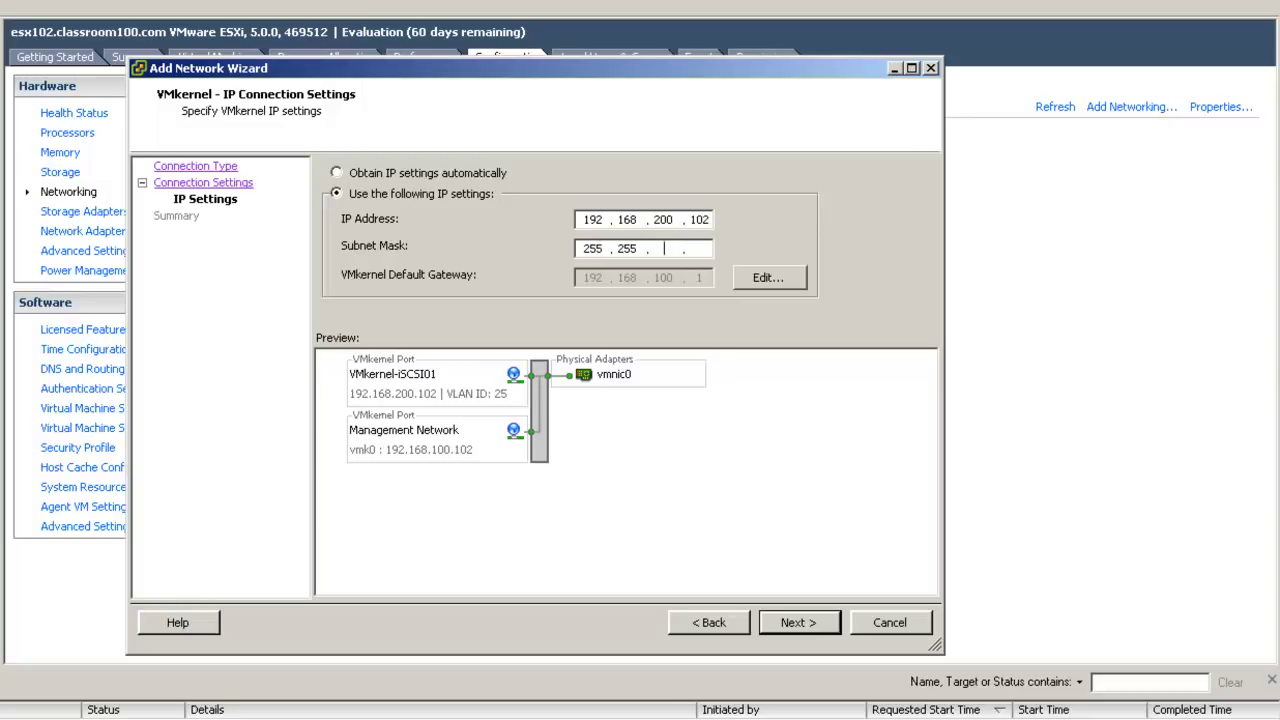
text(0)
click(798, 624)
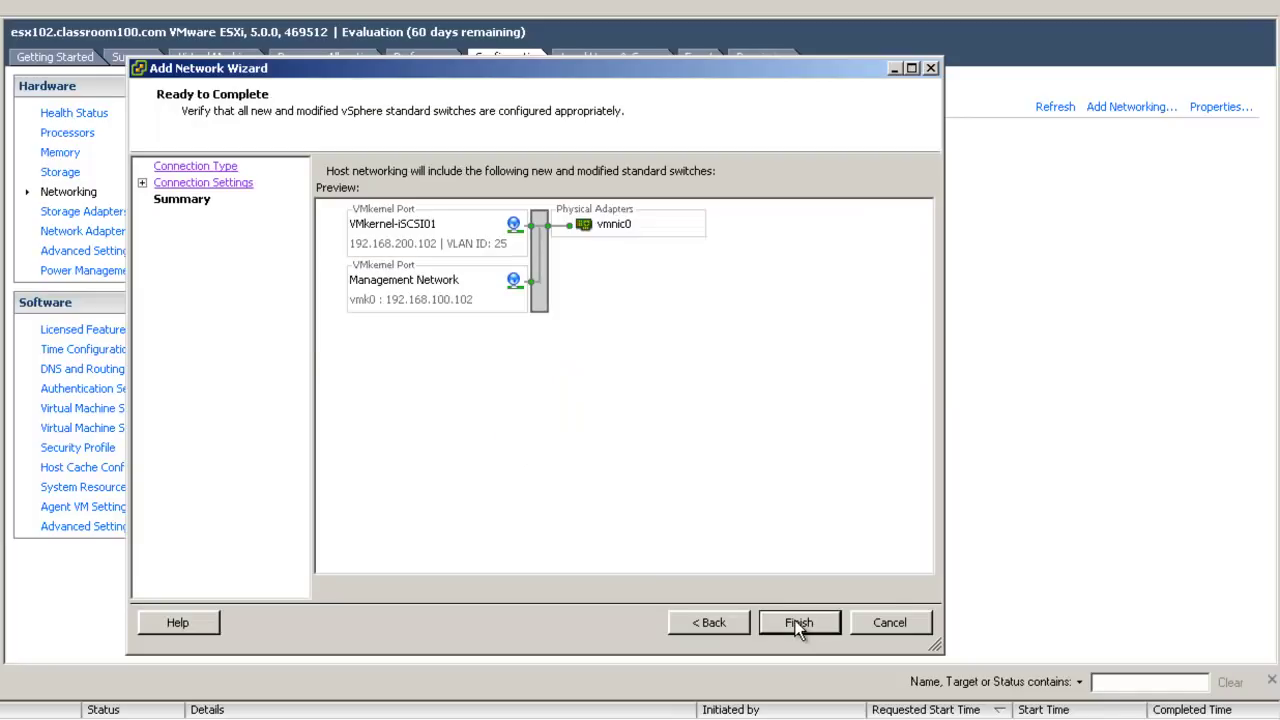
click(800, 624)
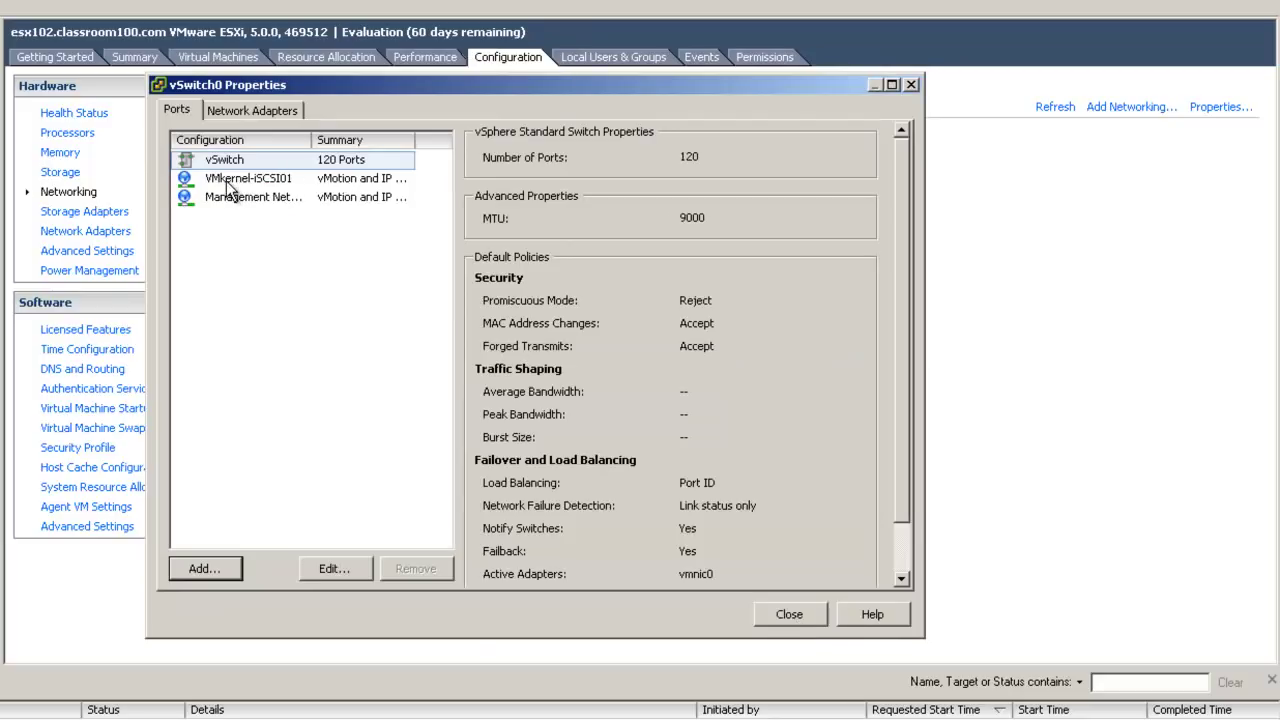
Step: Set the MTU of the VMkernel-iSCSI01 port to 9000, check its NIC teaming settings, and close the vSwitch0 properties
click(227, 182)
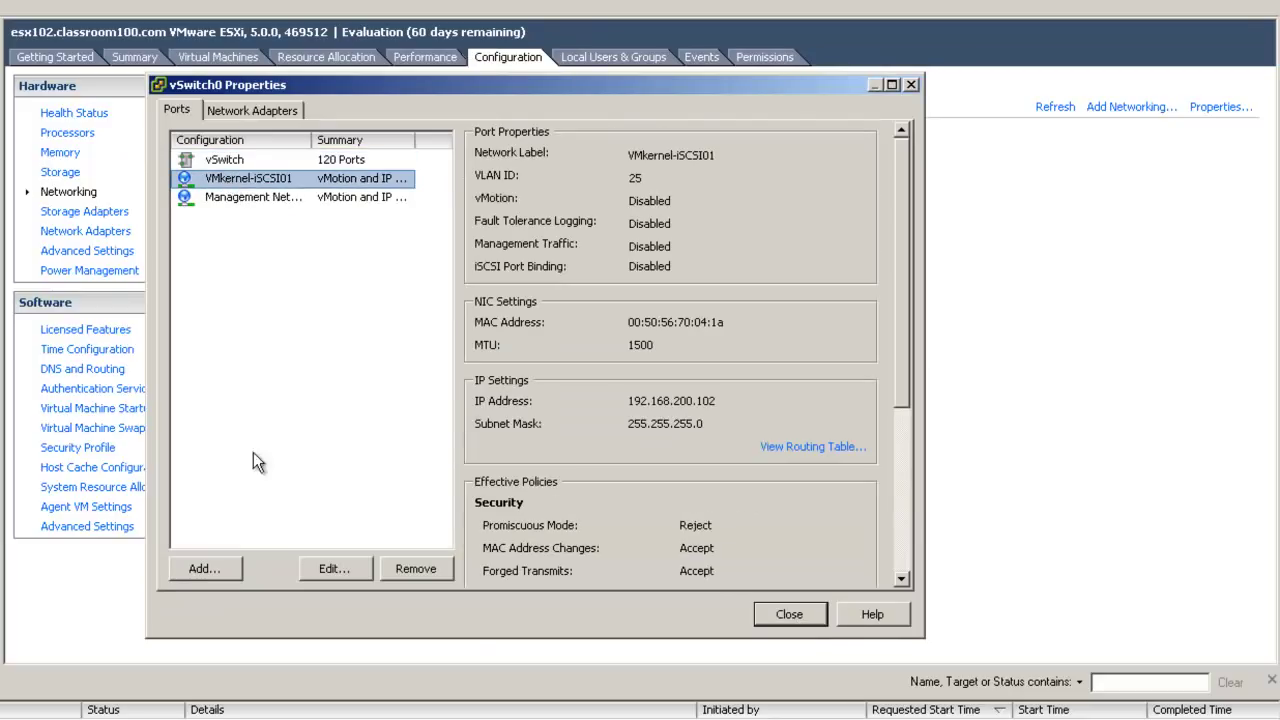
click(336, 569)
drag(512, 304, 452, 294)
text(9000)
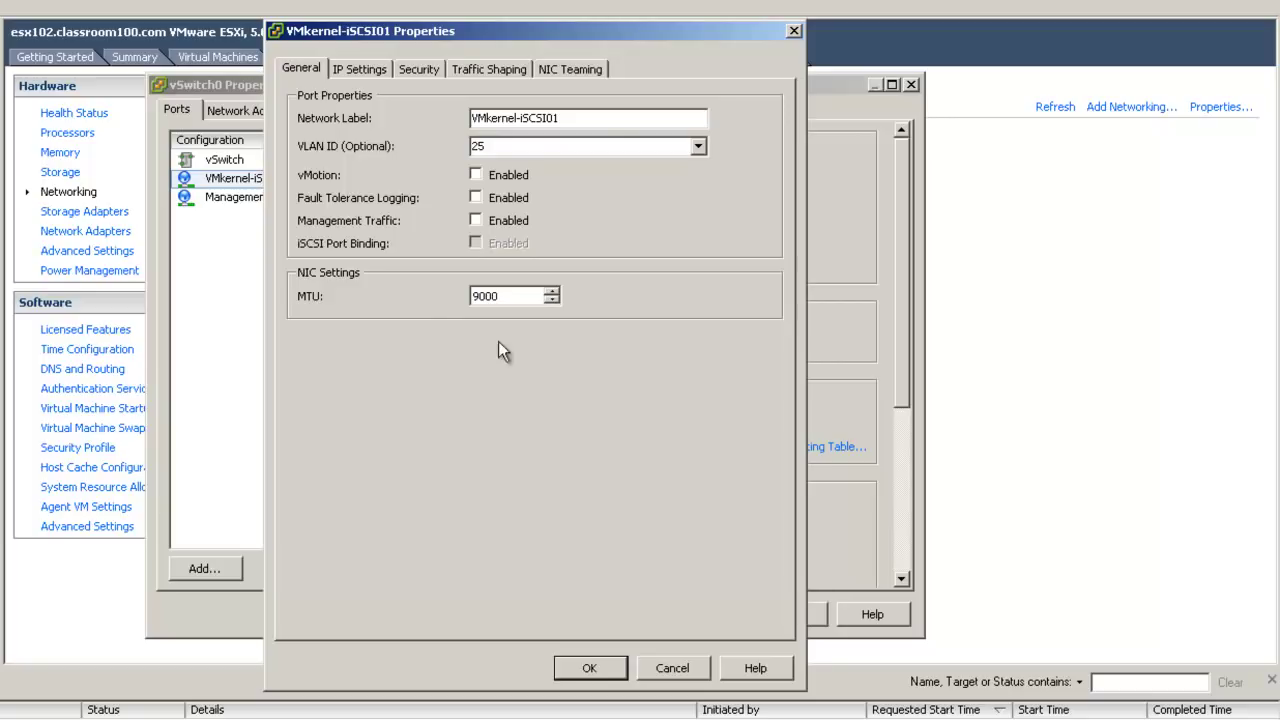
click(572, 69)
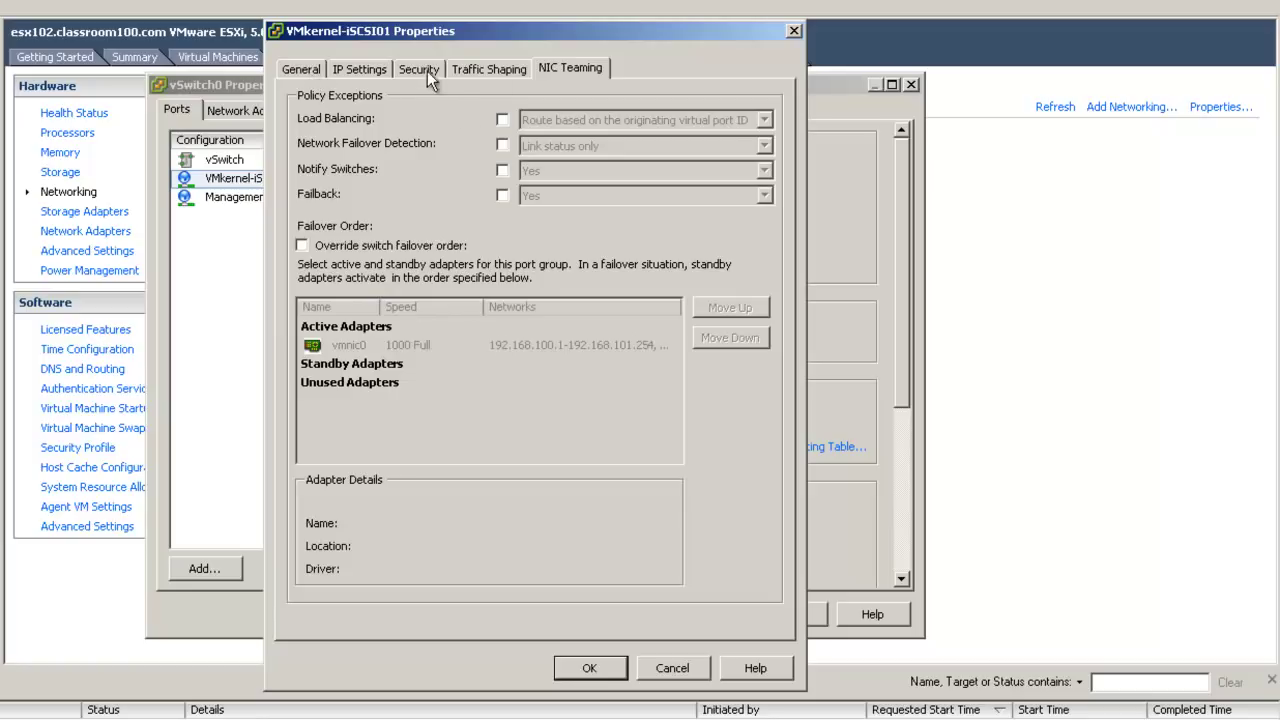
click(588, 668)
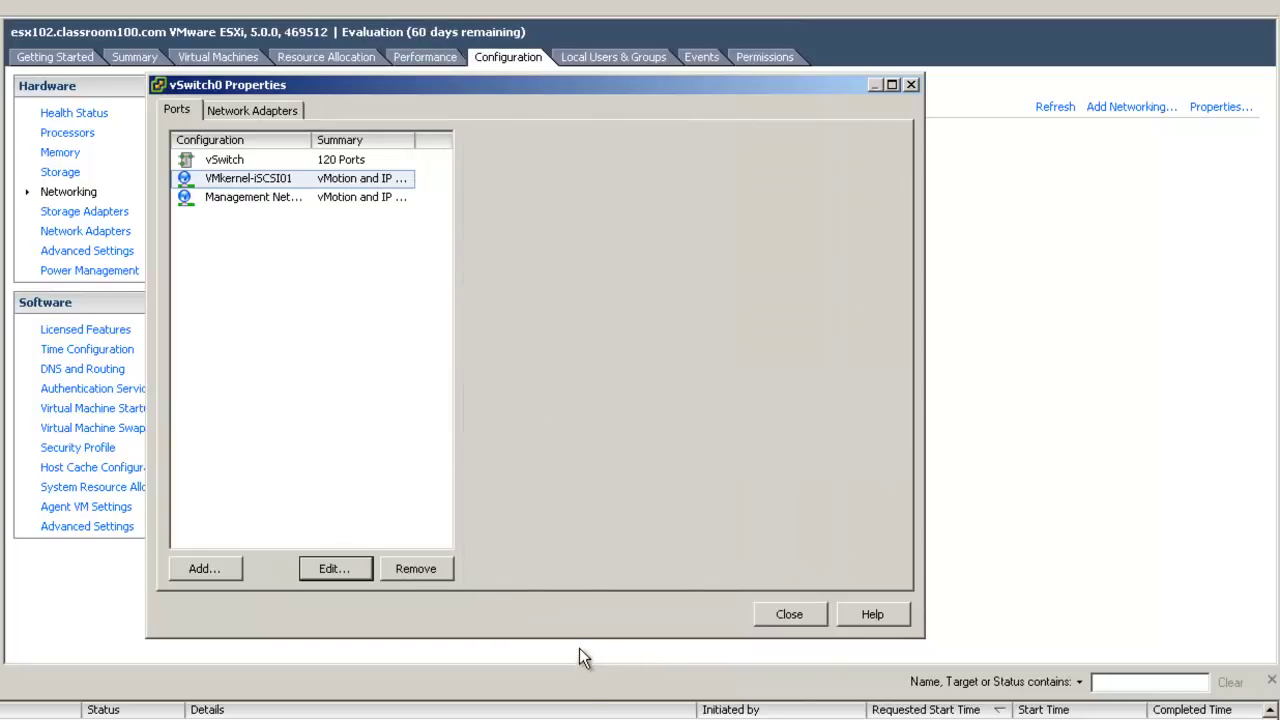
click(790, 615)
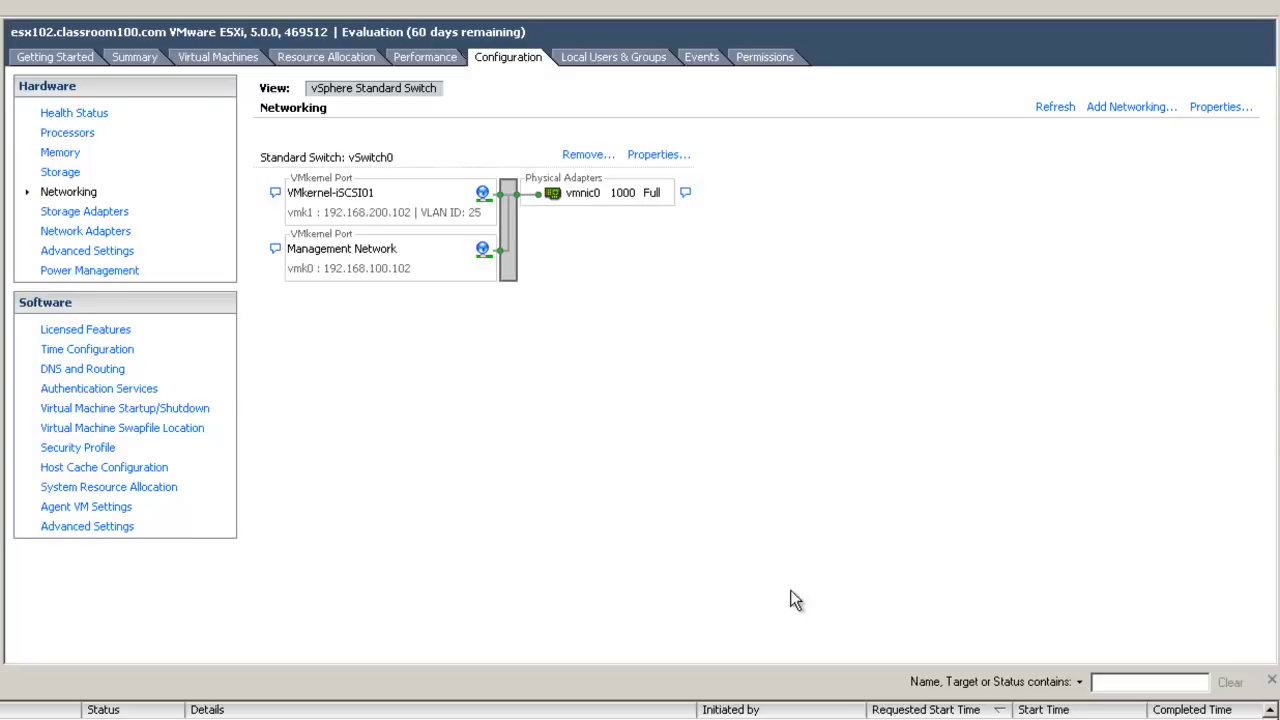
Step: Start adding a VMkernel connection on a new vSphere standard switch that uses adapter vmnic1
click(1120, 106)
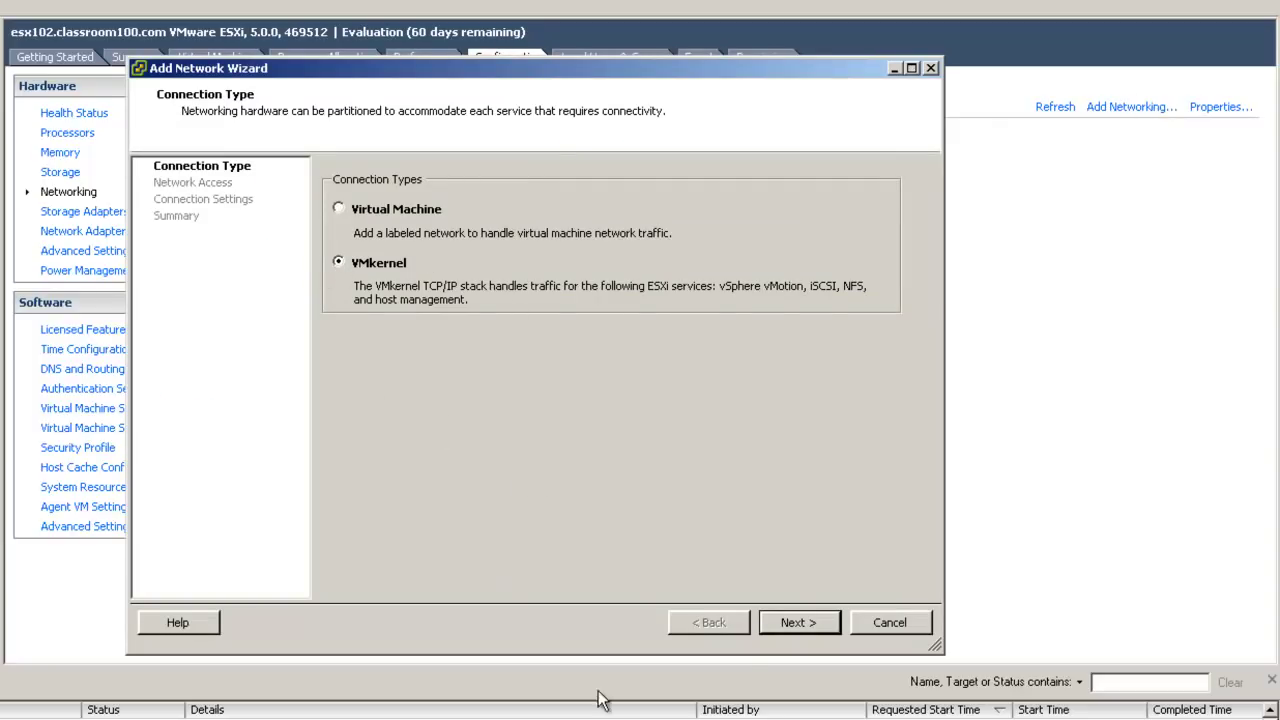
click(791, 620)
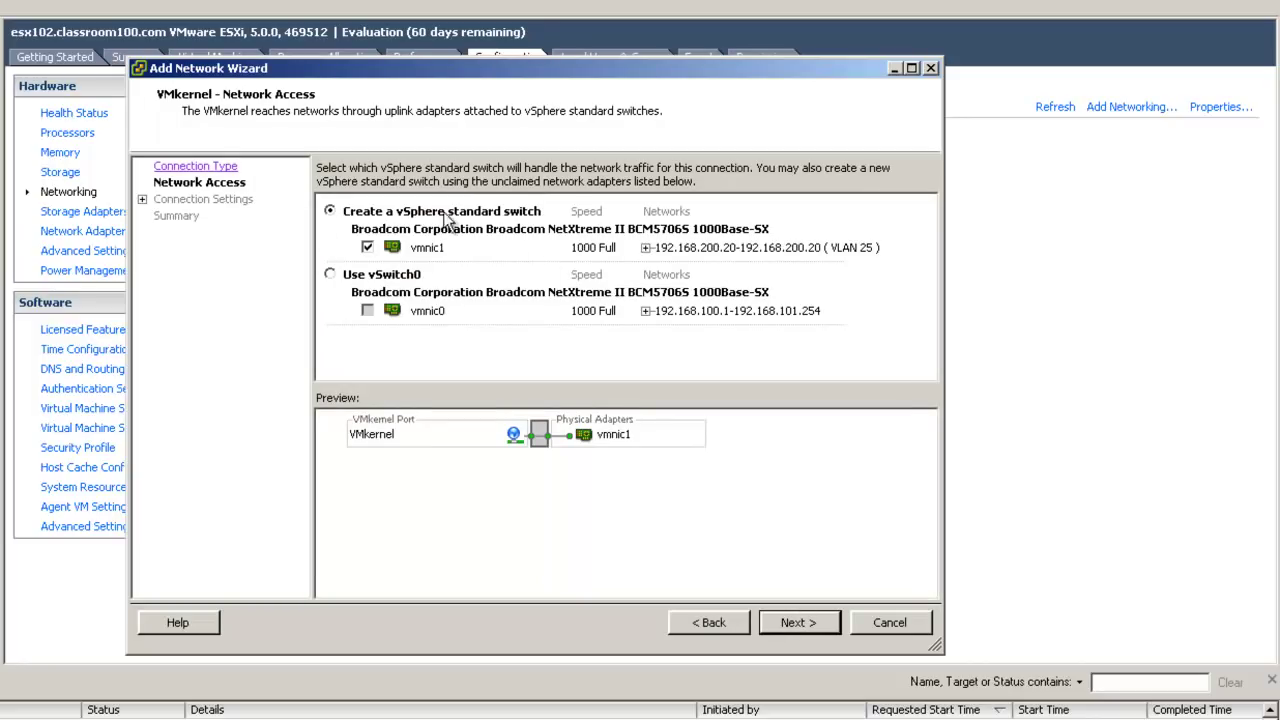
click(820, 620)
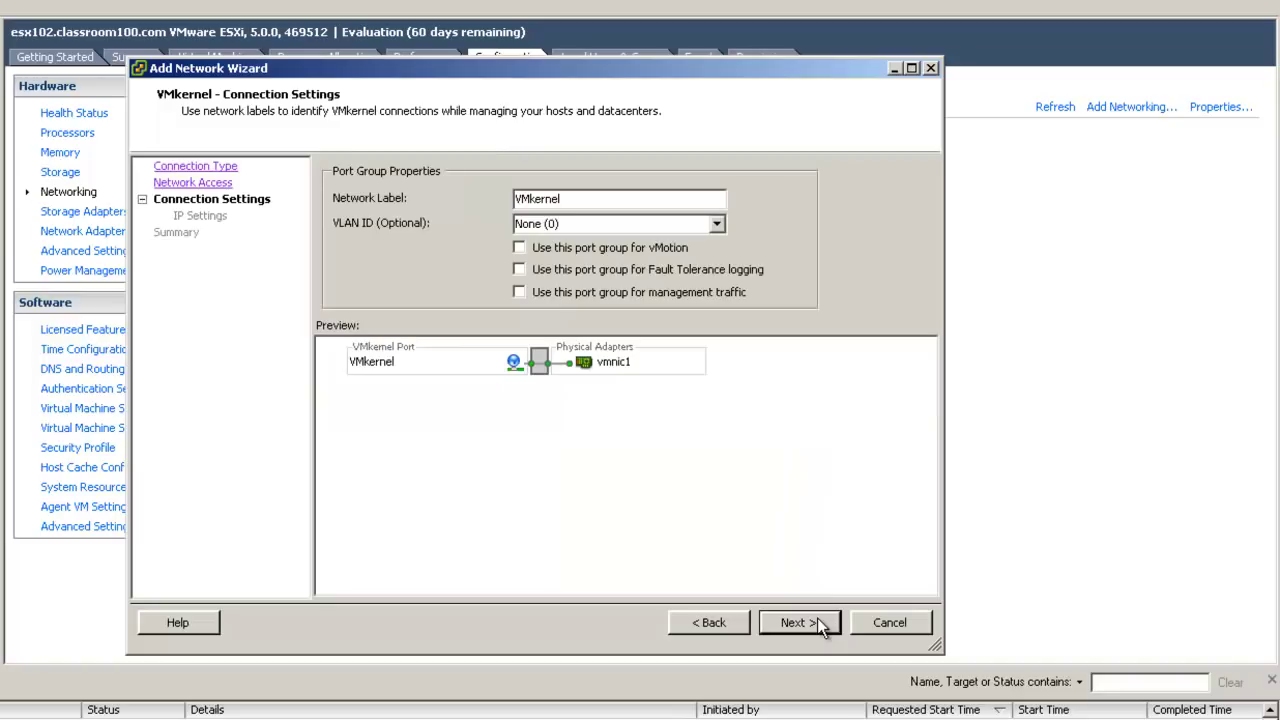
Step: Label the new VMkernel port group VMkernel-iSCSI02 and set its VLAN ID to 25
click(597, 194)
text(-)
text(iS)
text(C)
key(BackSpace)
text(CSI02)
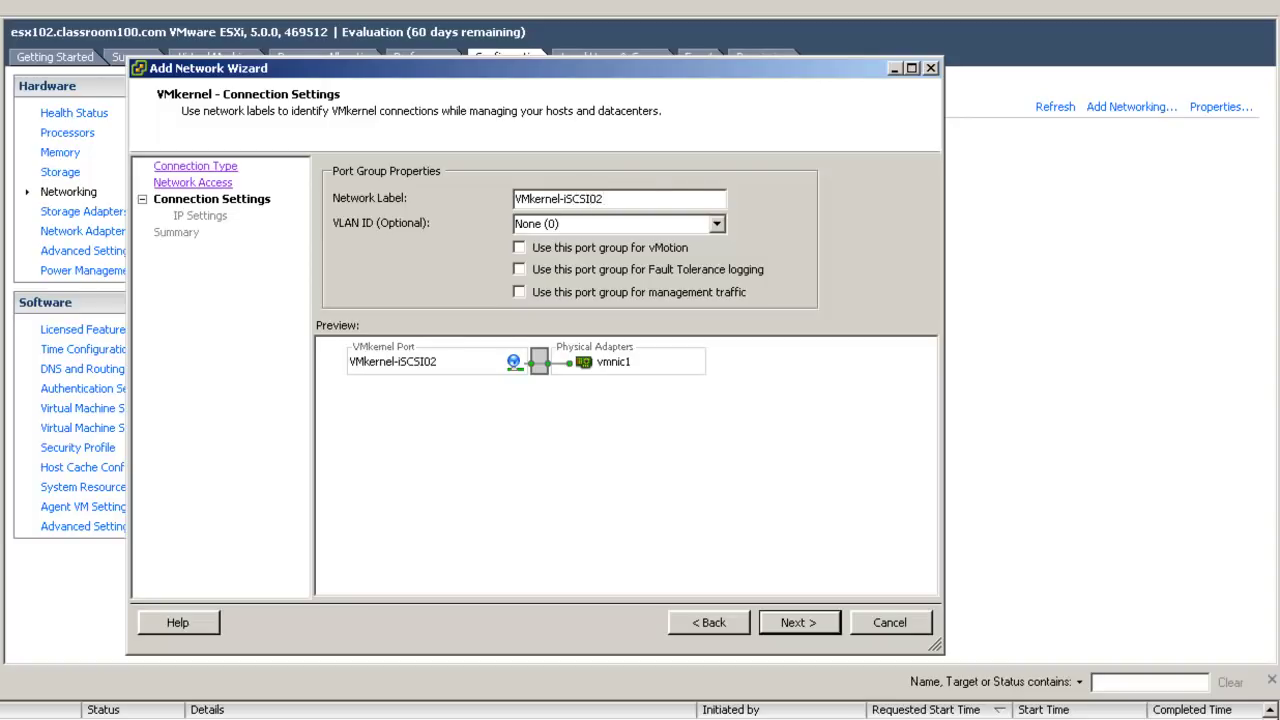
click(643, 228)
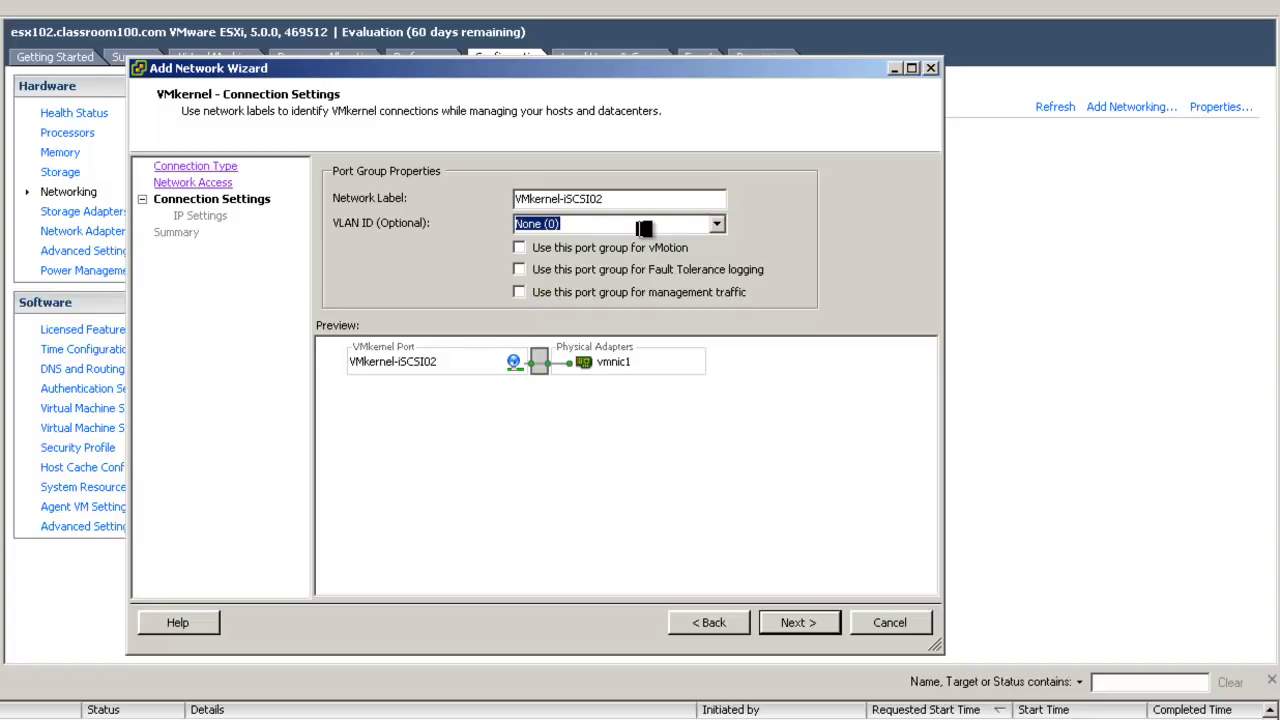
text(25)
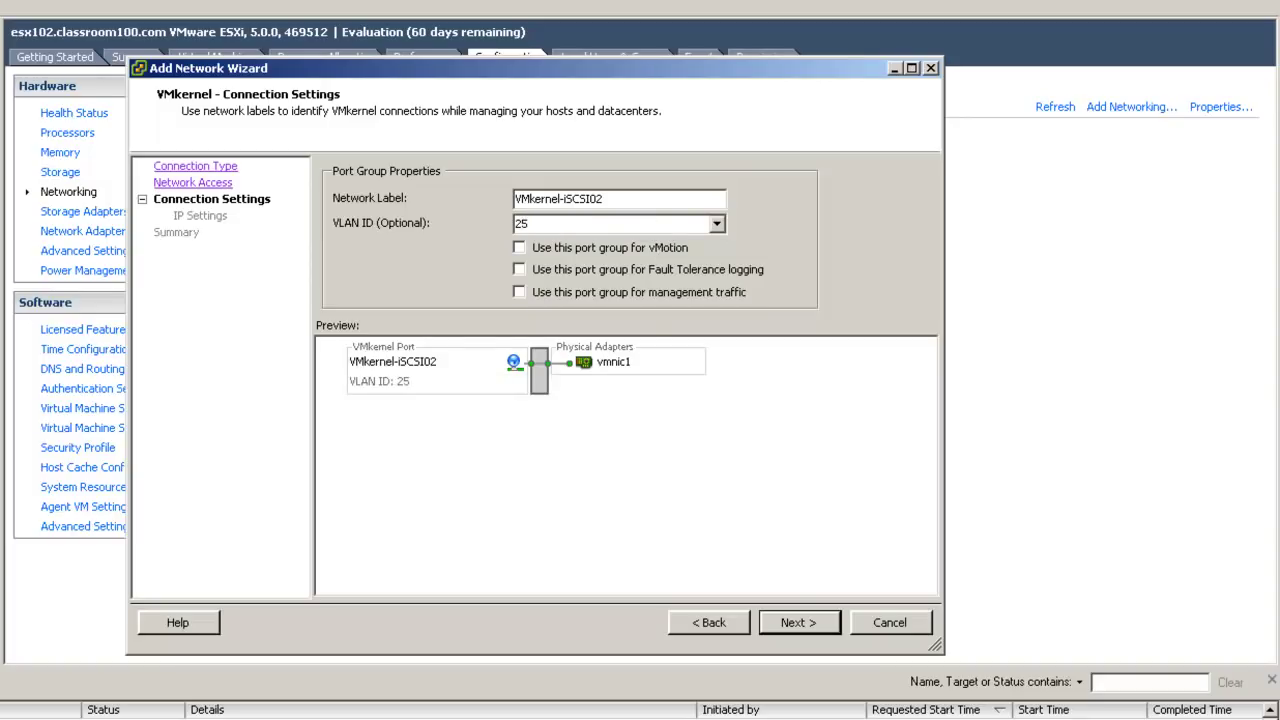
click(785, 624)
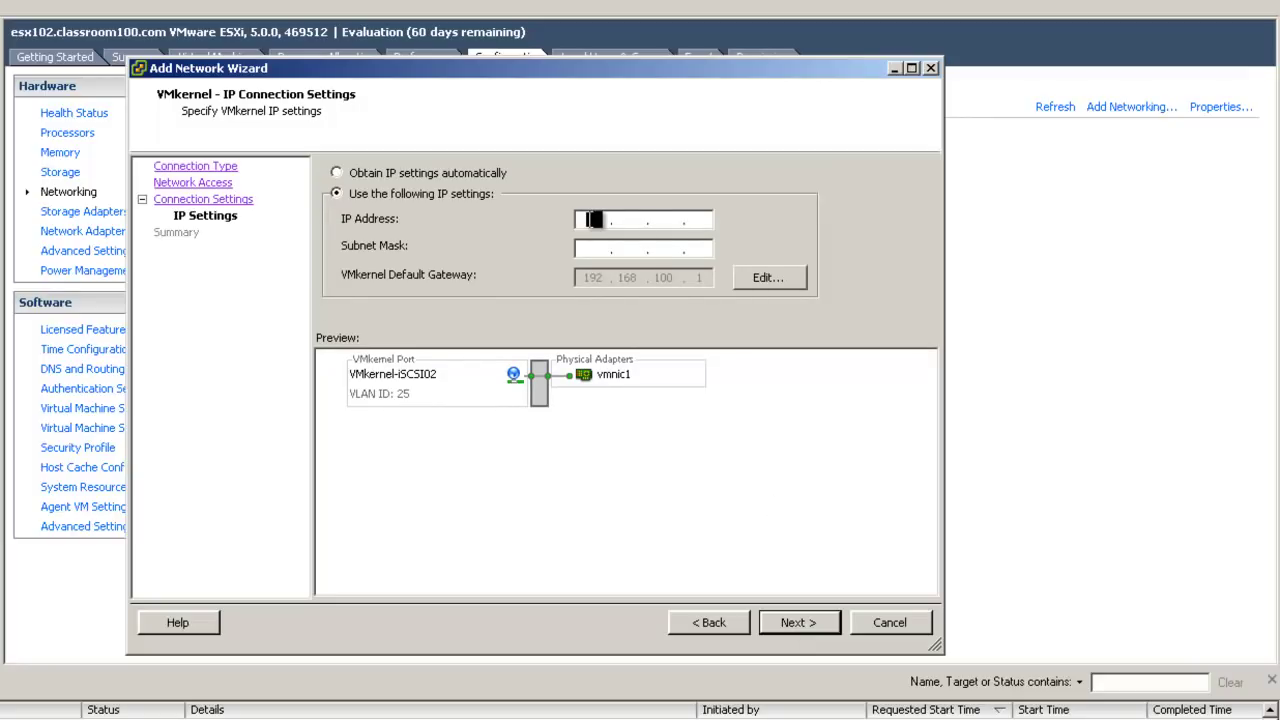
Step: Assign VMkernel-iSCSI02 the IP address 192.168.200.122 with subnet mask 255.255.255.0 and finish creating the switch
text(192 . 16)
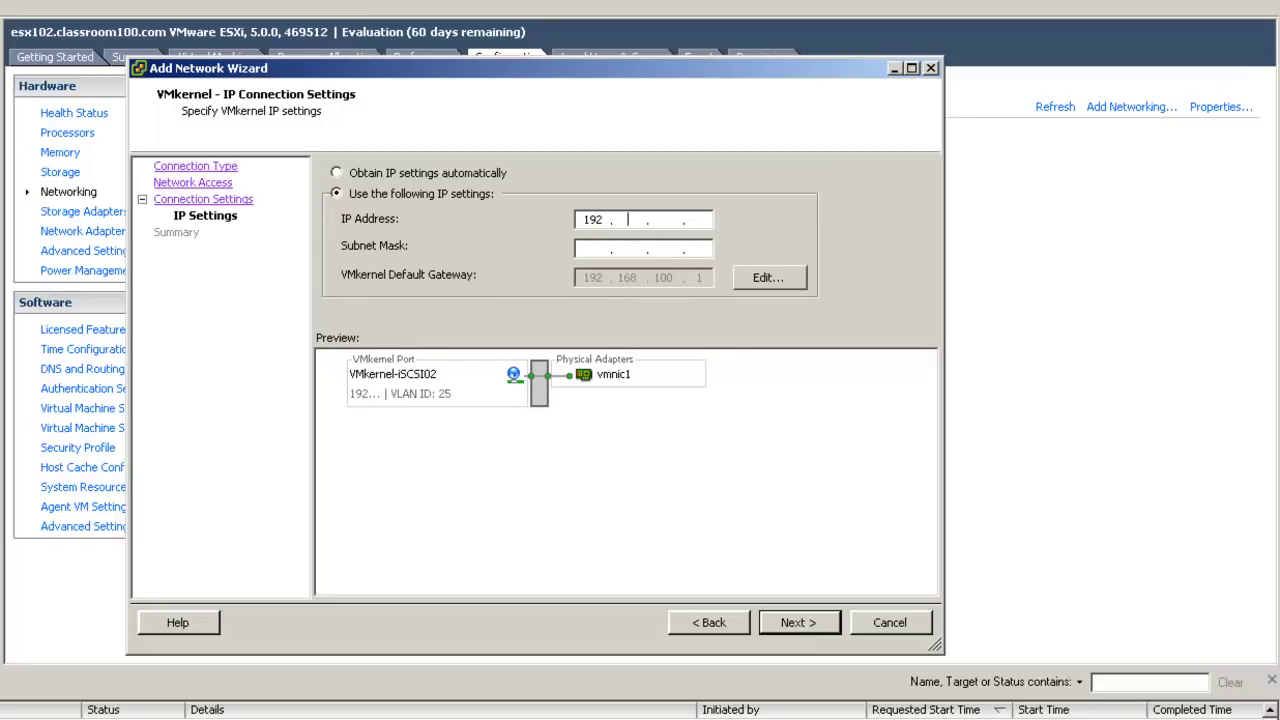
text(8 . 200 . )
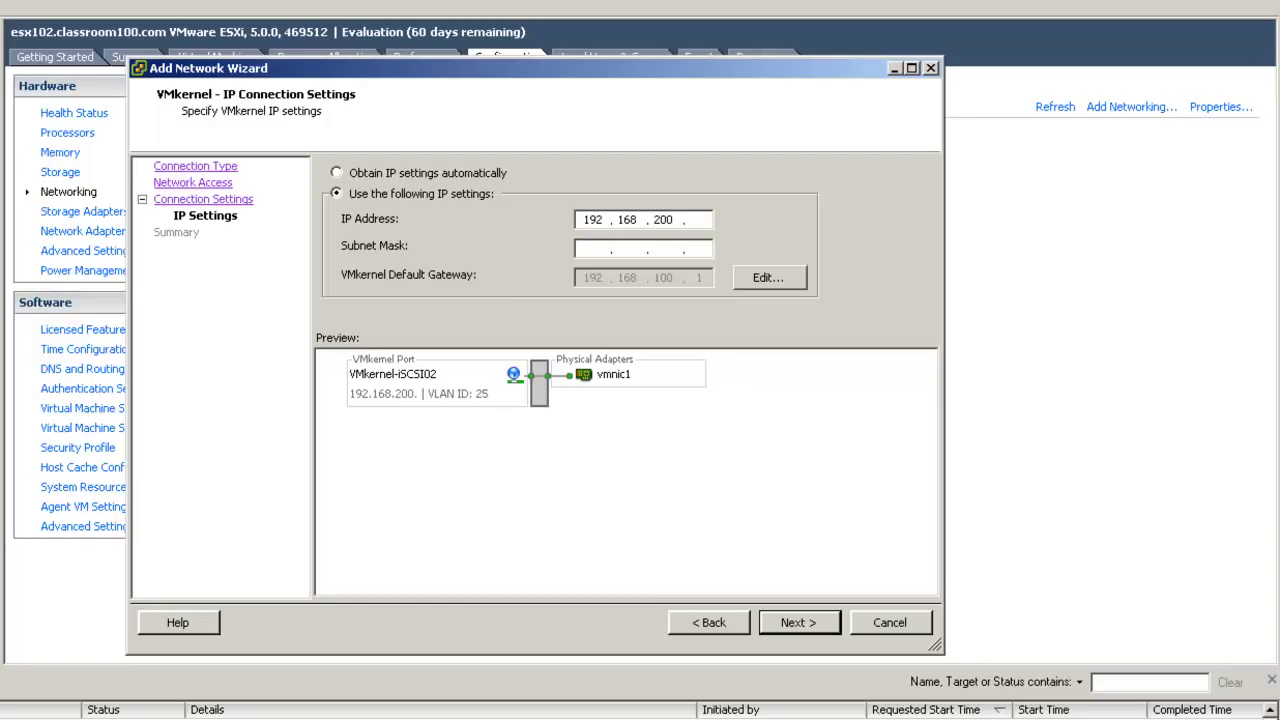
text(122)
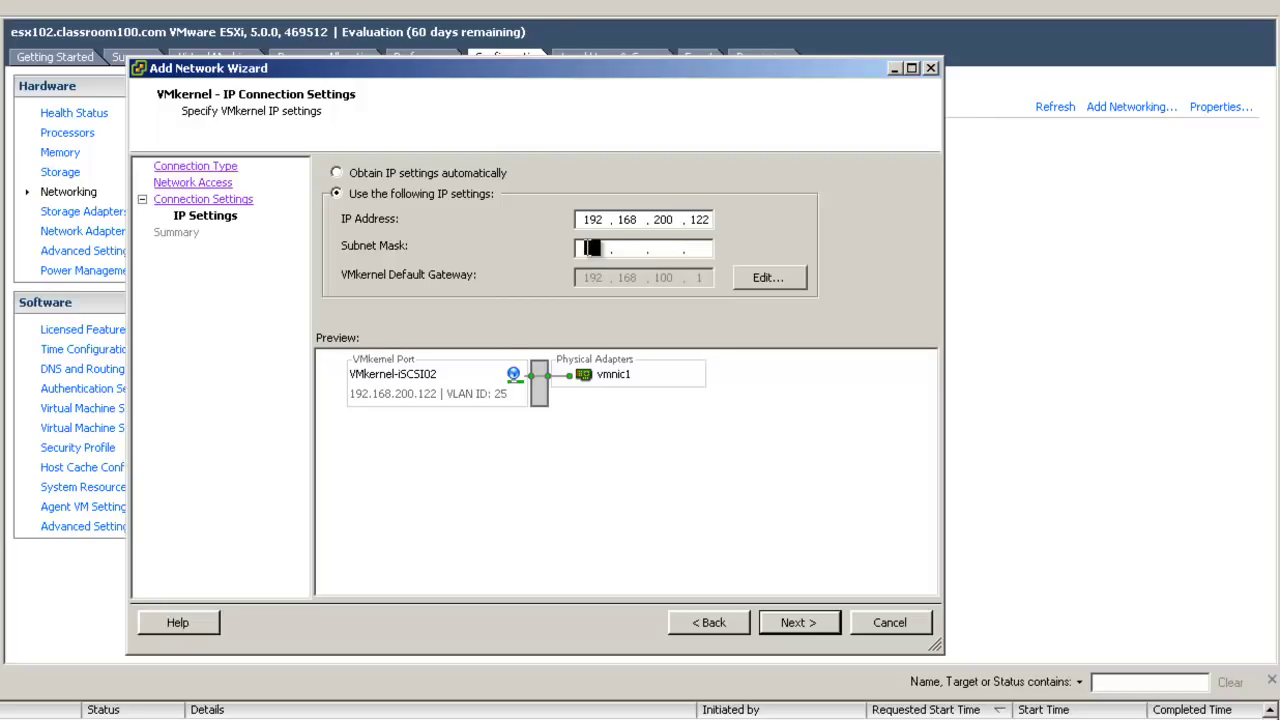
text(255 . 255 . 255 . 0)
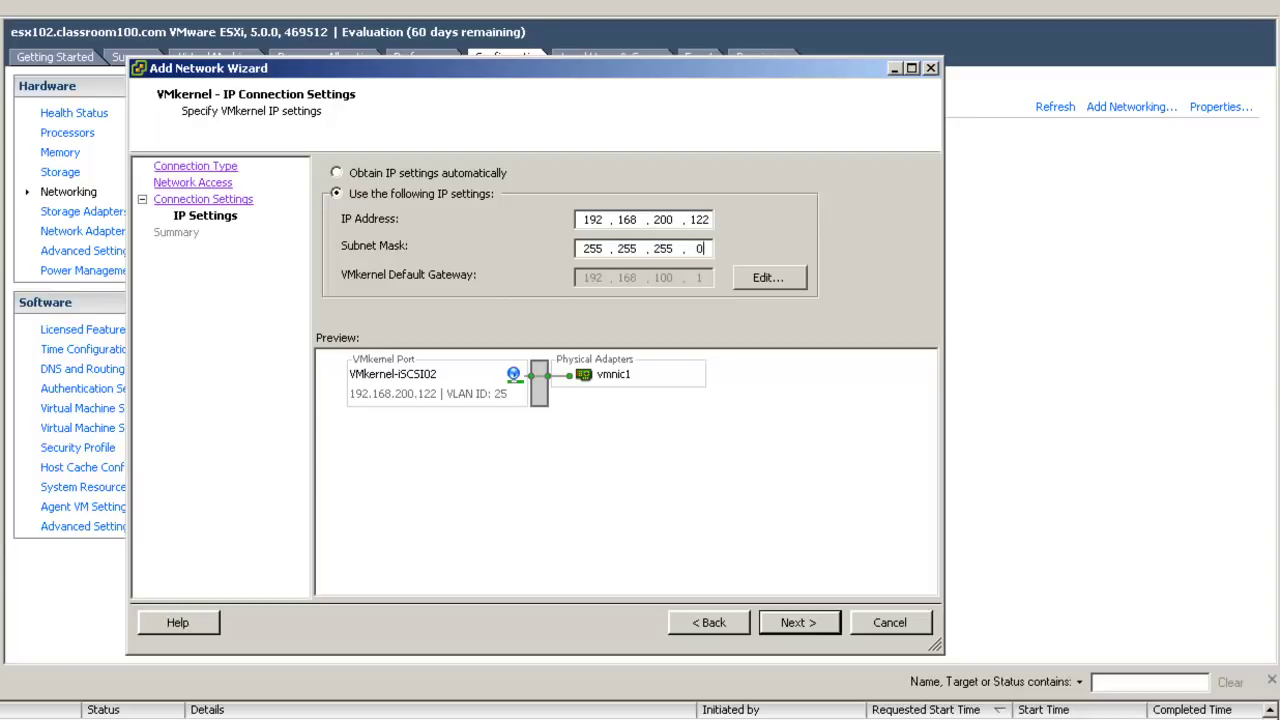
click(799, 622)
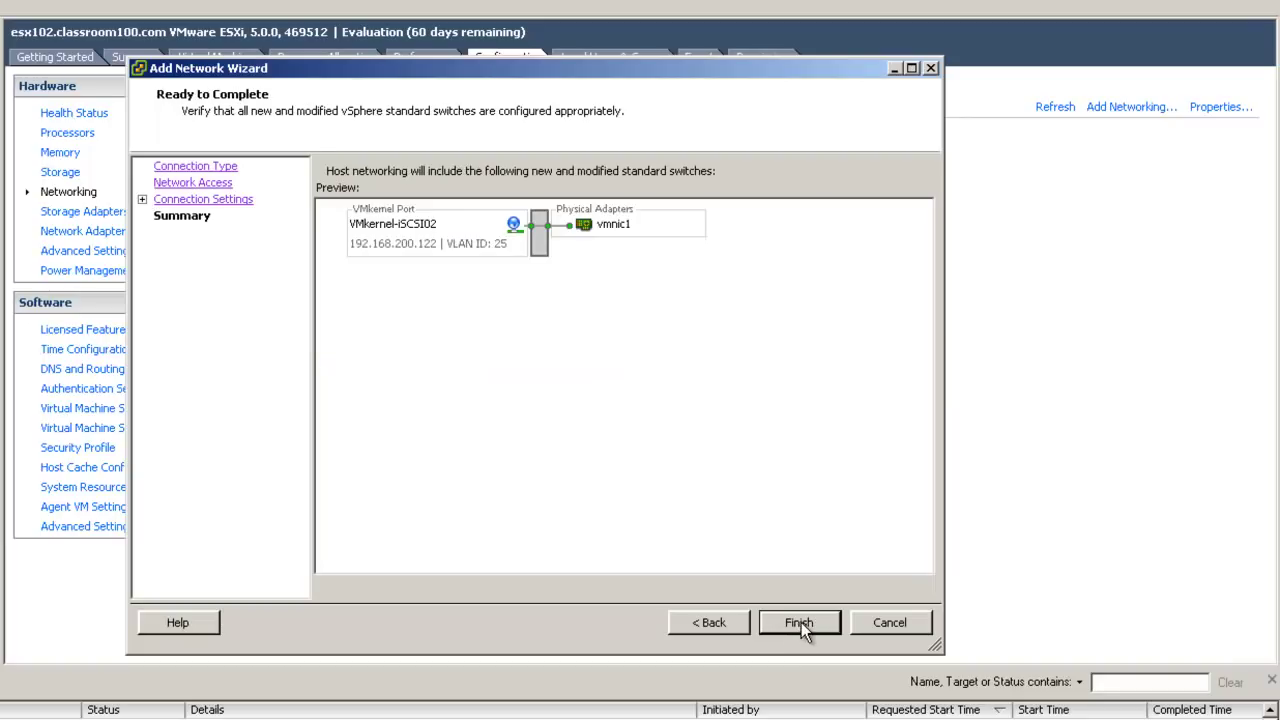
click(800, 625)
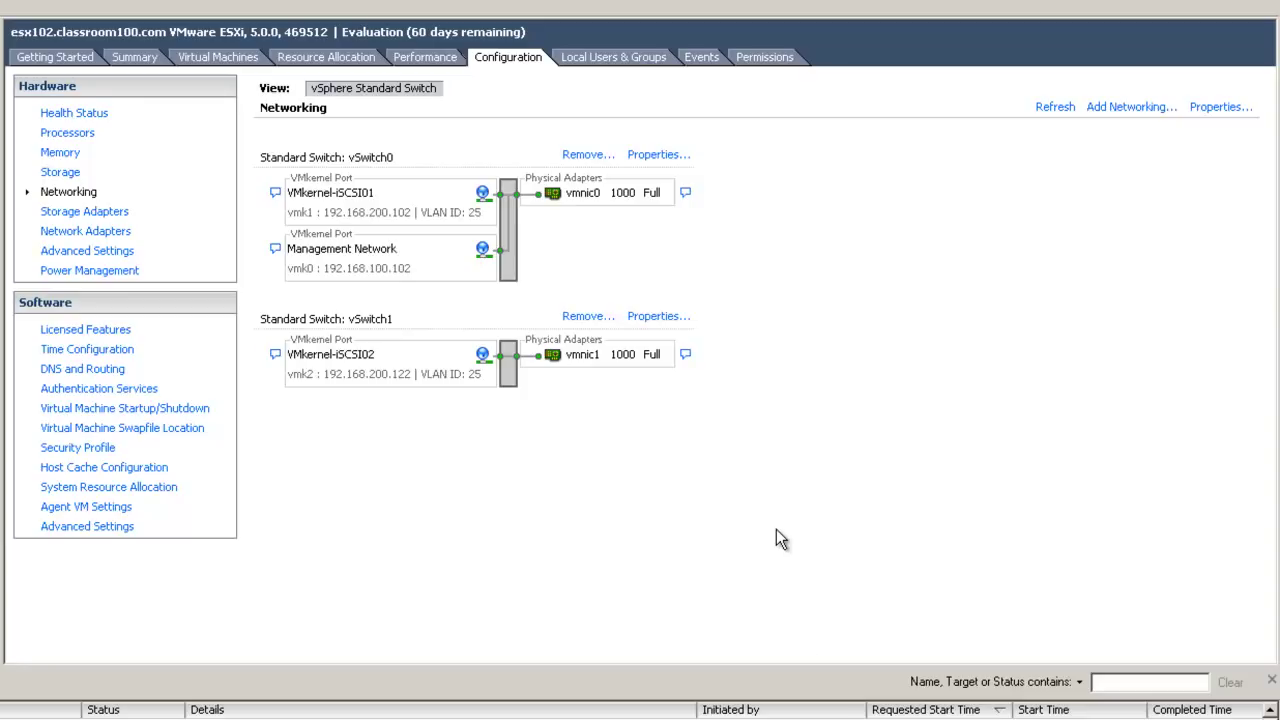
Step: Set the MTU of the VMkernel-iSCSI02 port on vSwitch1 to 9000 and check its NIC teaming settings
click(660, 318)
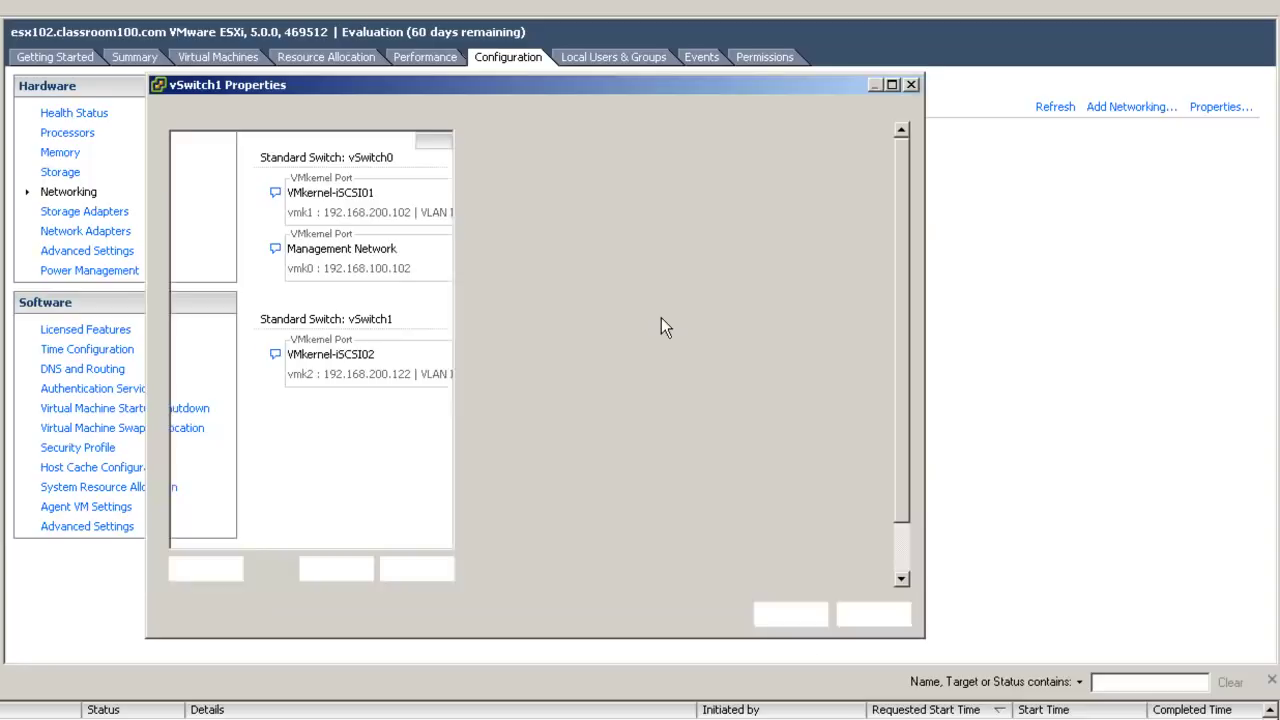
click(217, 180)
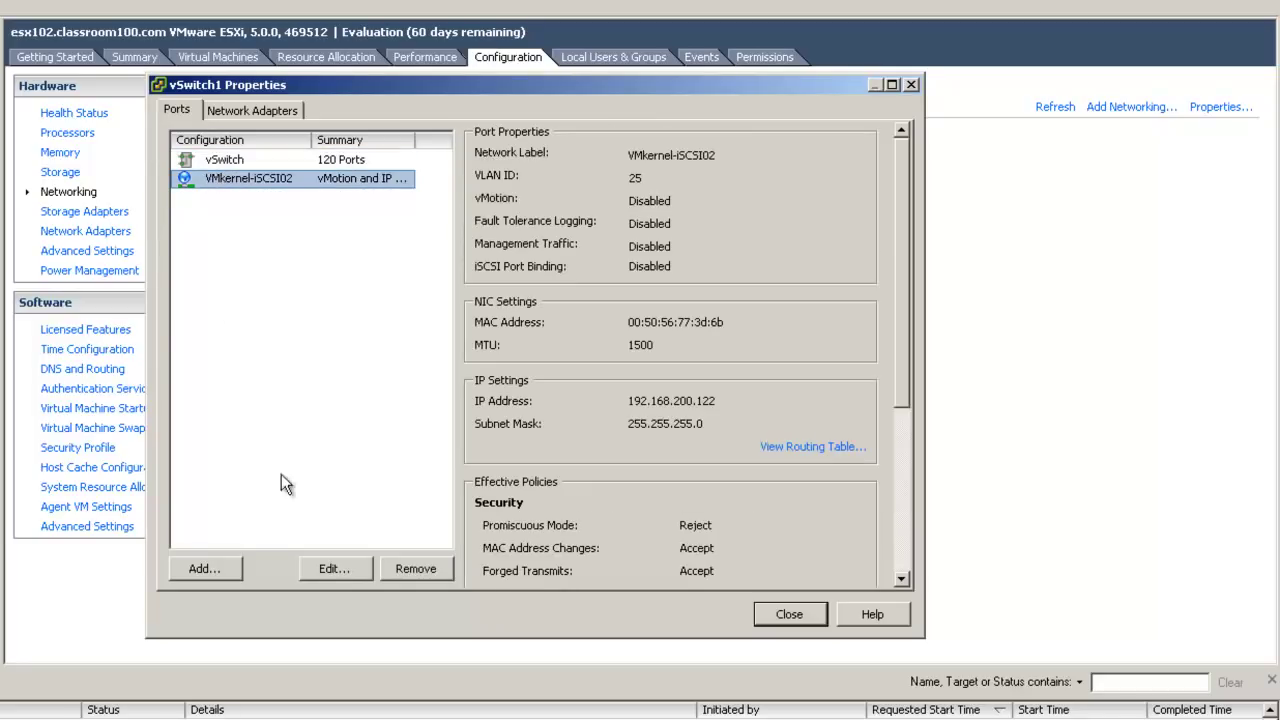
click(352, 566)
drag(523, 303, 397, 297)
text(9000)
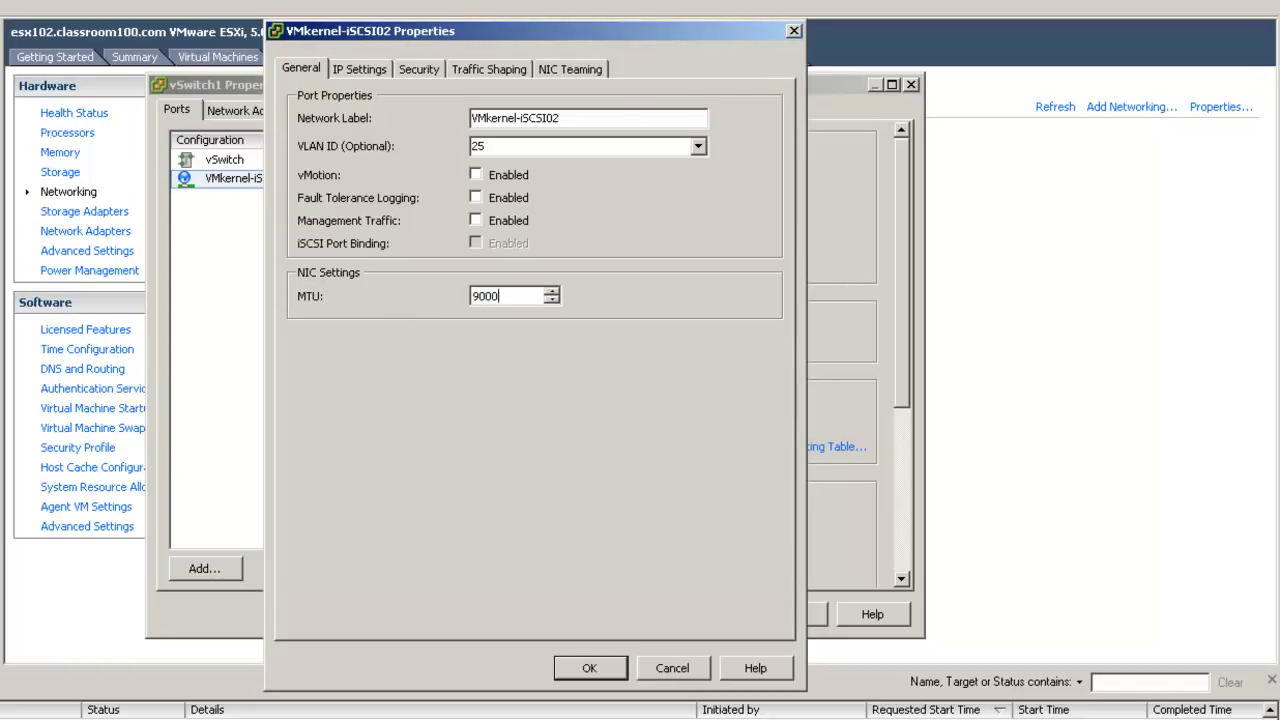
click(570, 68)
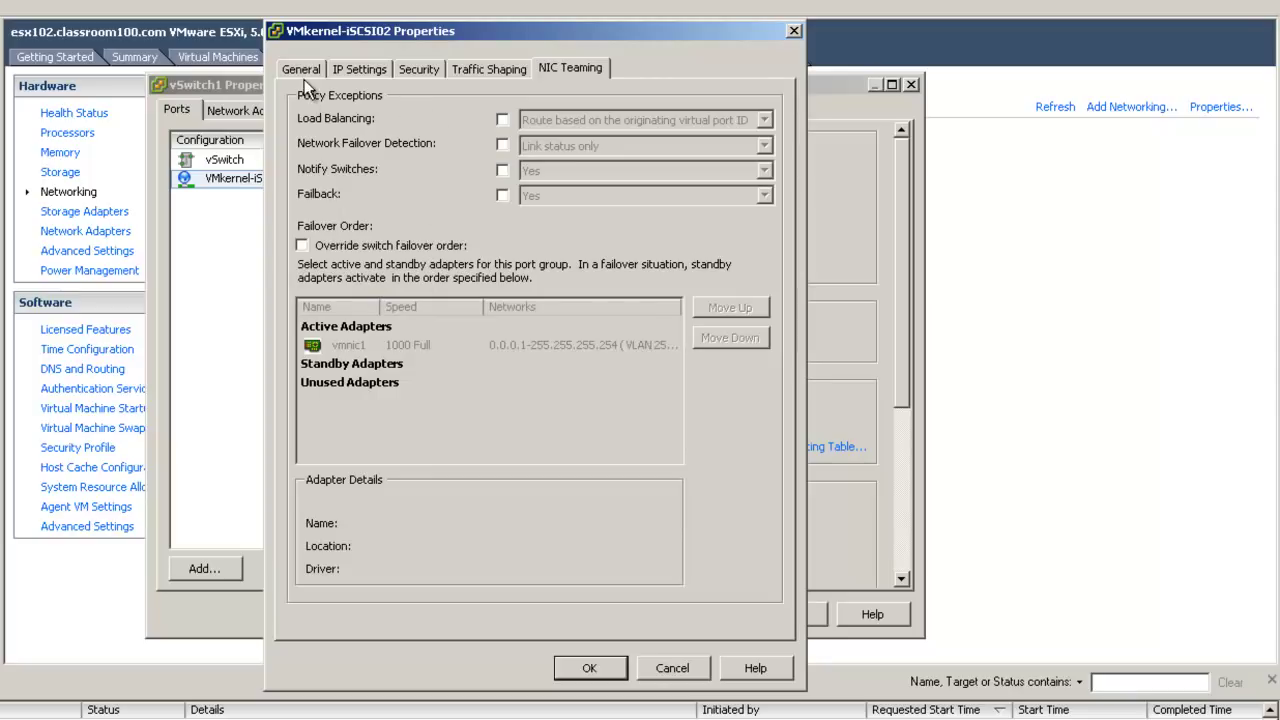
click(589, 668)
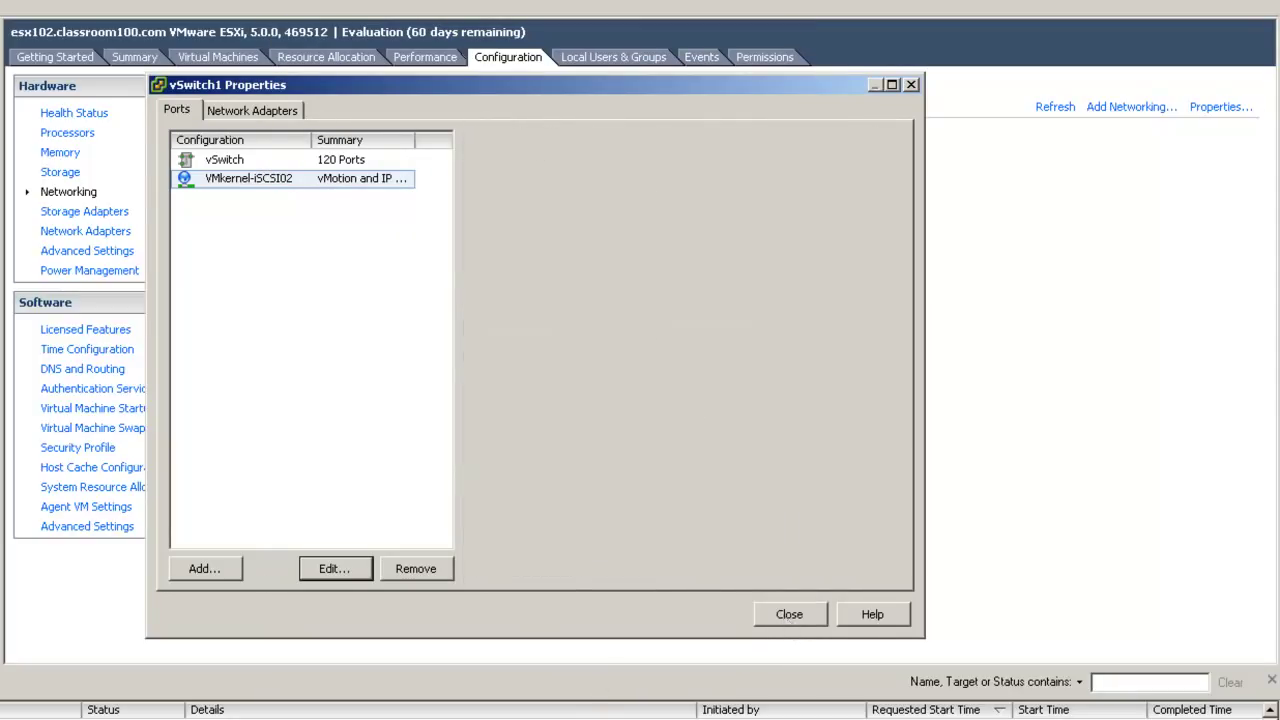
click(788, 614)
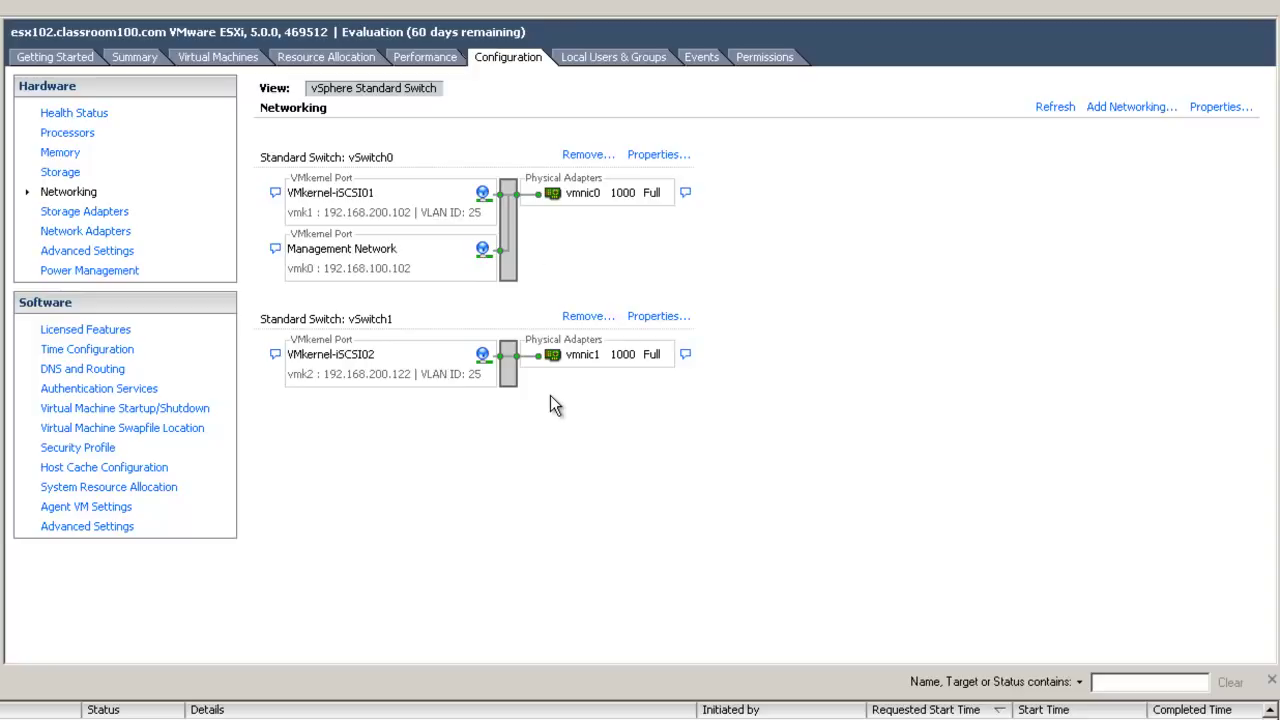
Step: Set the MTU of the vSwitch1 switch itself to 9000, and check the MTU of vSwitch0
click(662, 318)
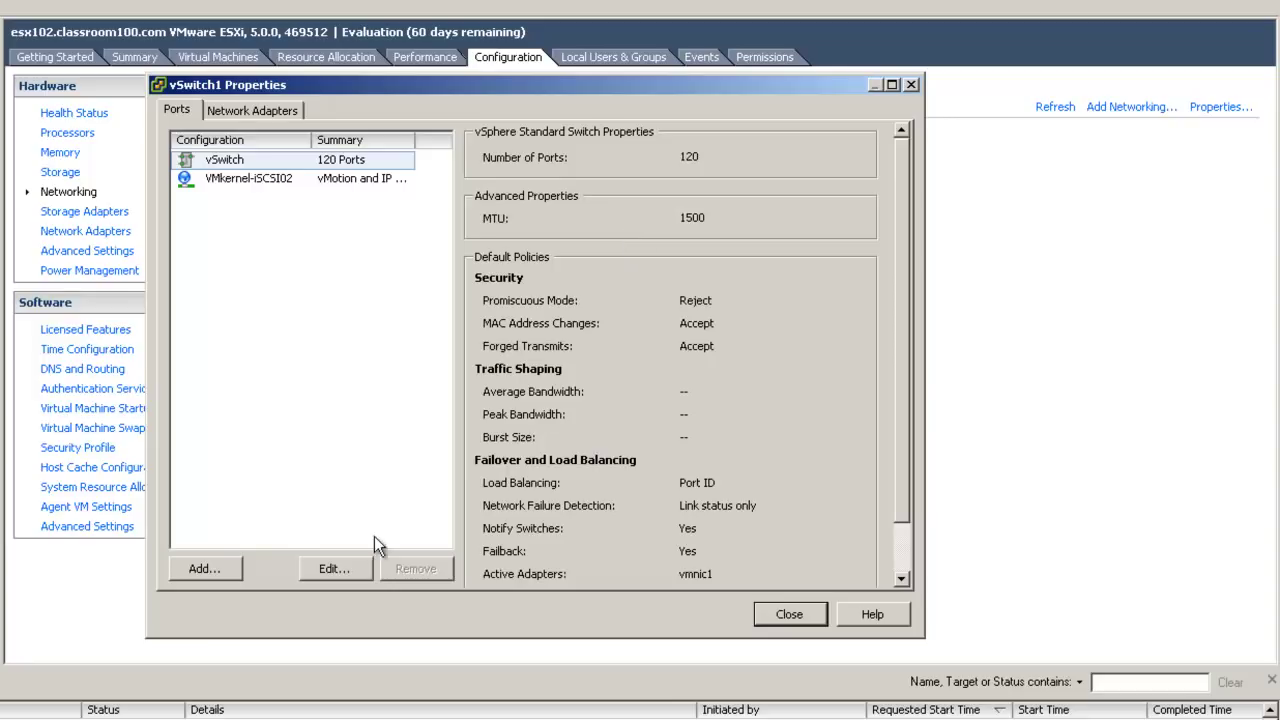
click(352, 567)
drag(539, 204, 443, 200)
text(9000)
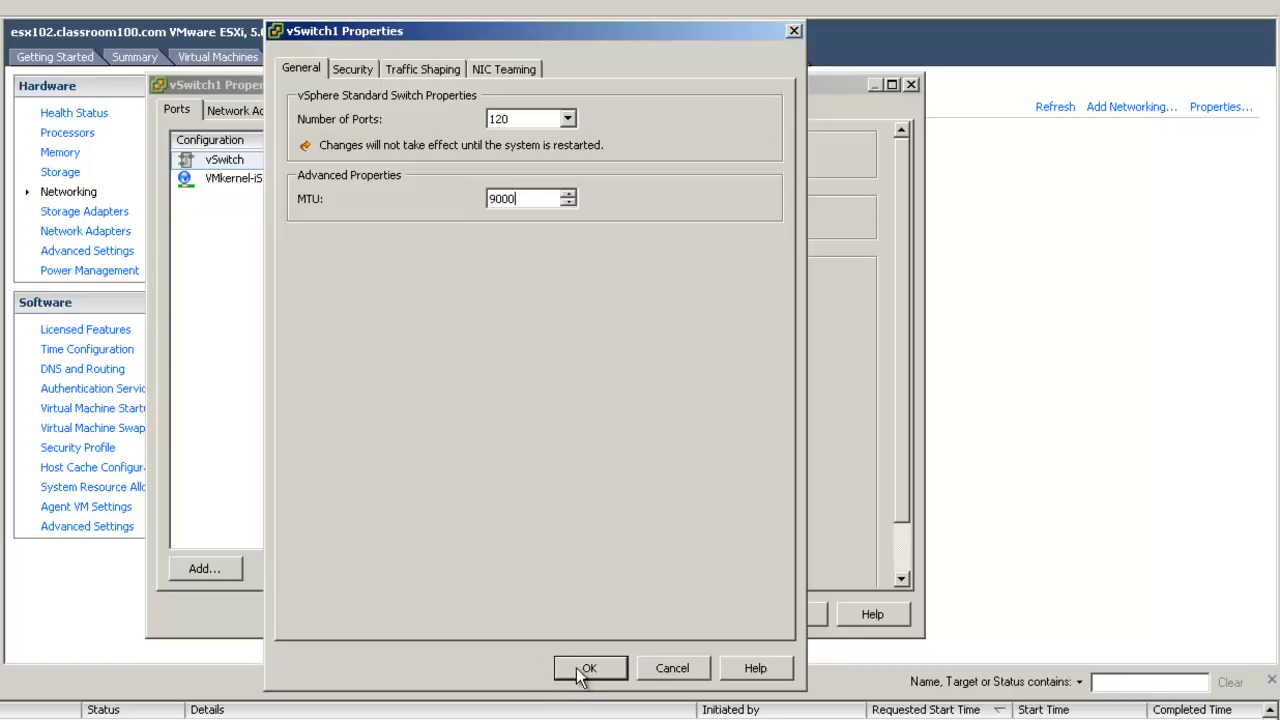
click(589, 668)
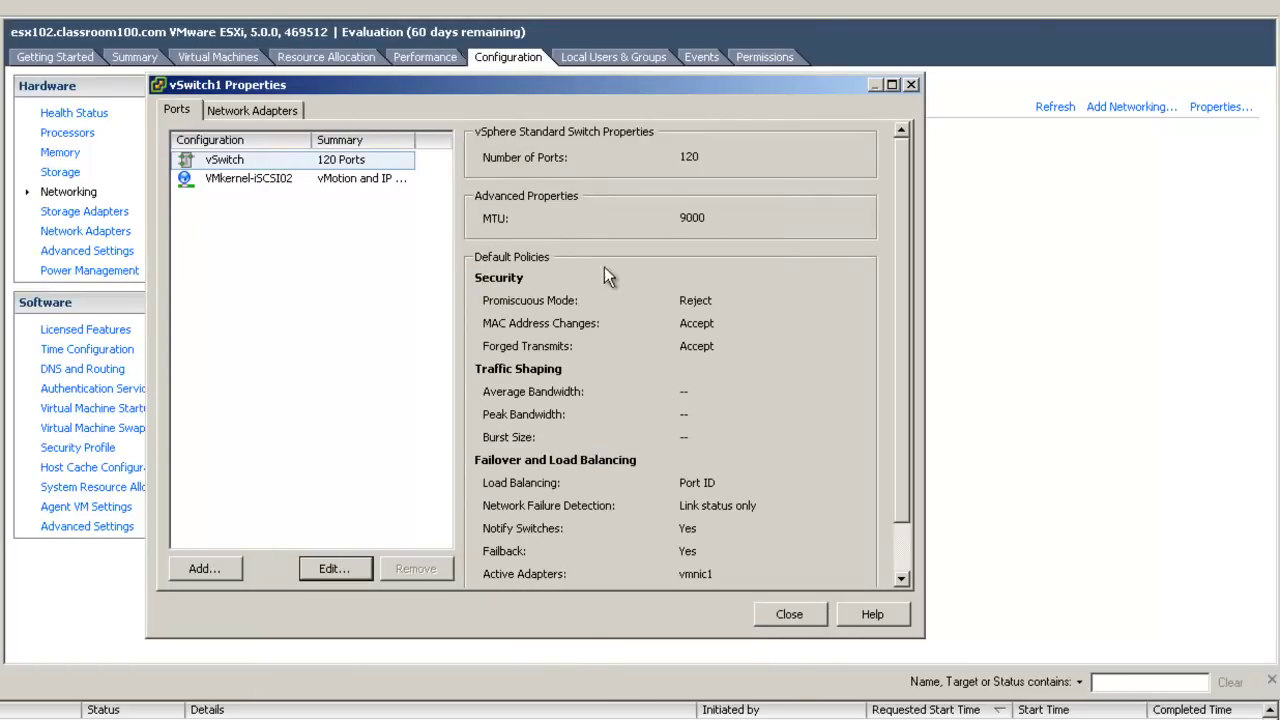
click(788, 614)
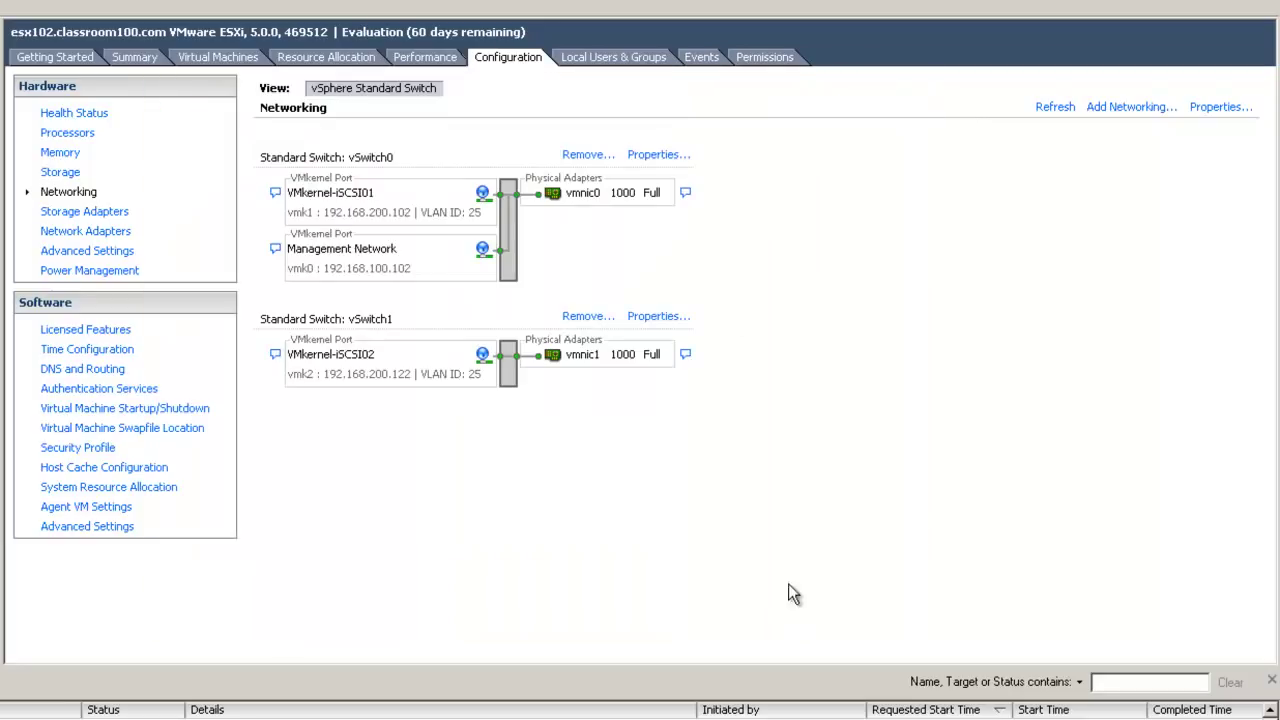
click(661, 156)
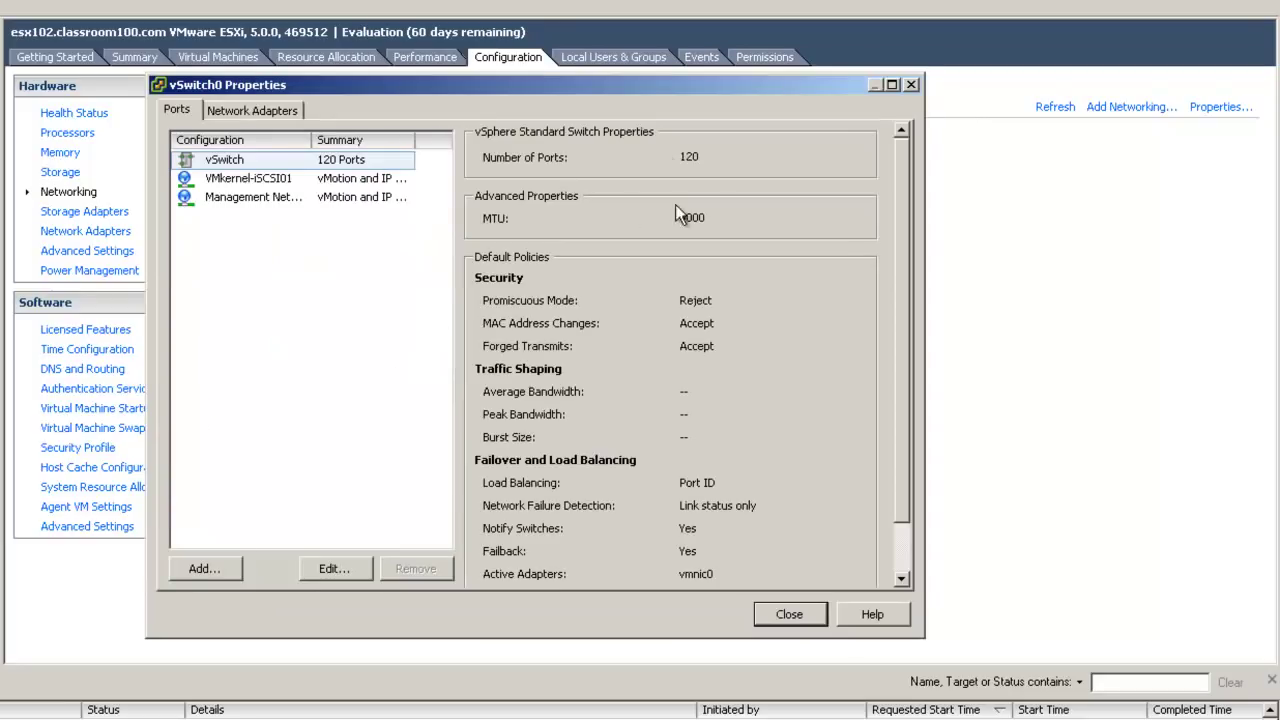
click(781, 614)
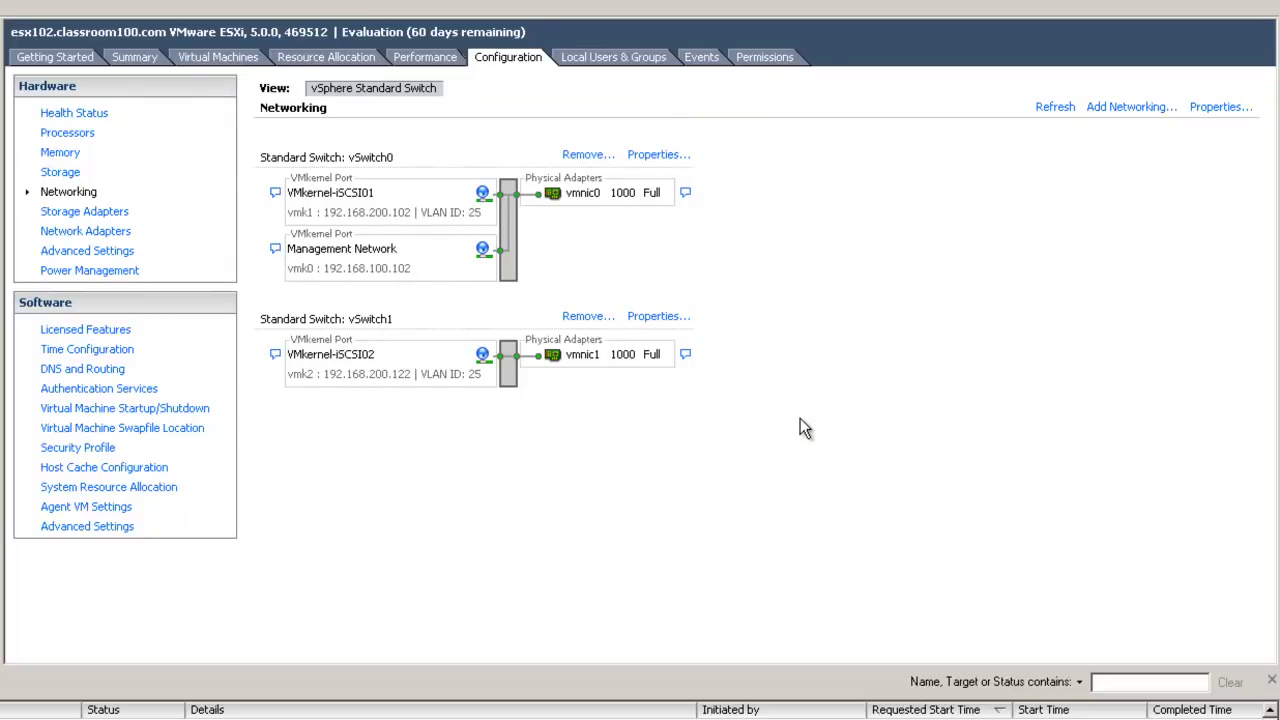
Step: Add a software iSCSI adapter to the host's storage adapters
click(77, 219)
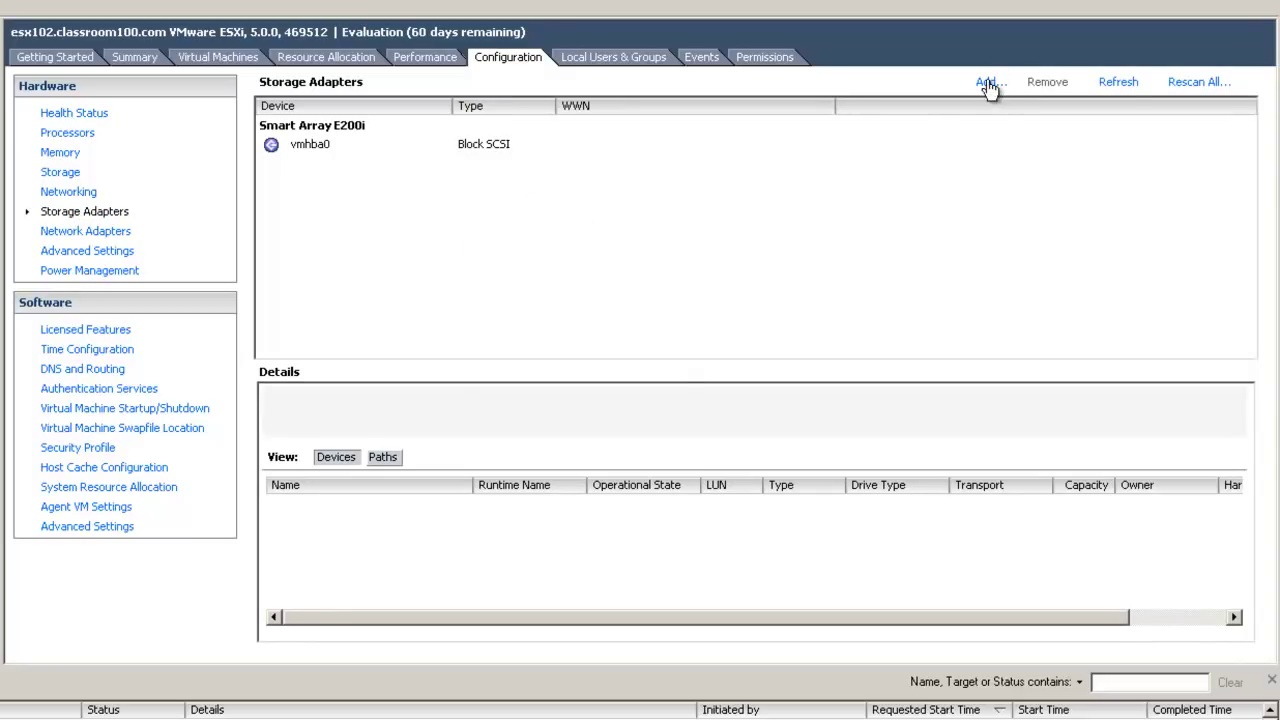
click(987, 82)
click(454, 399)
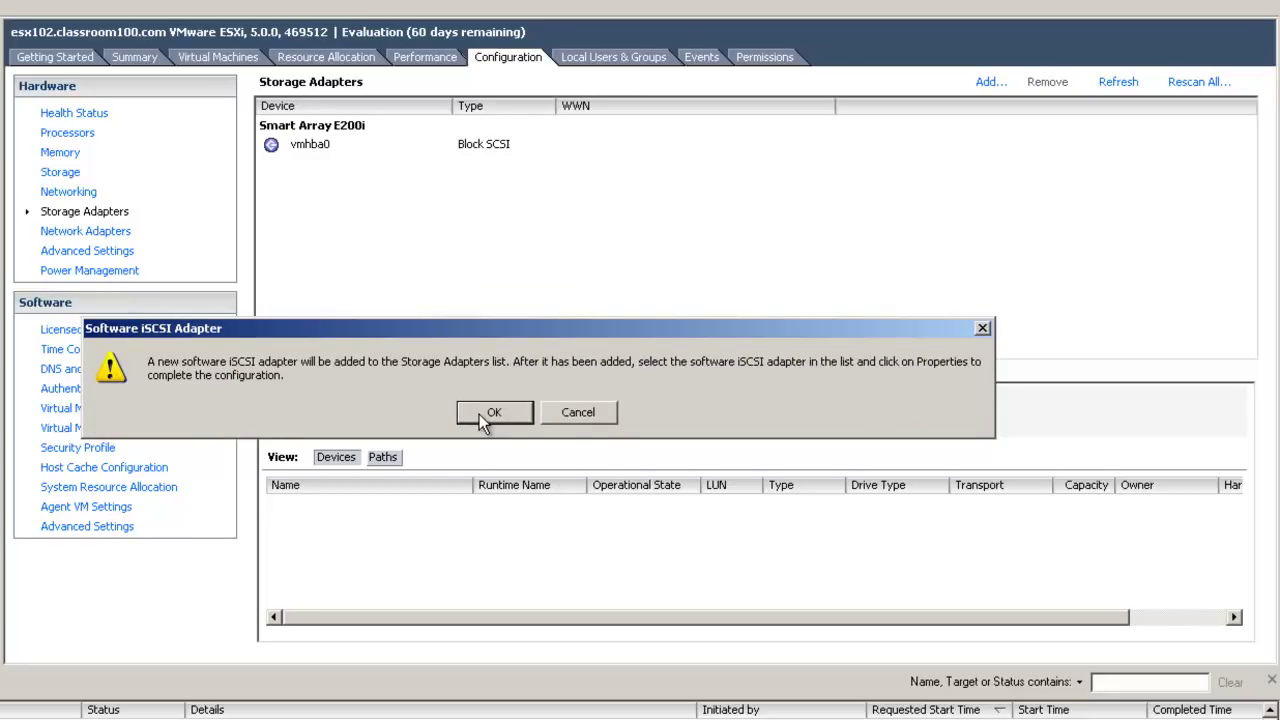
click(483, 418)
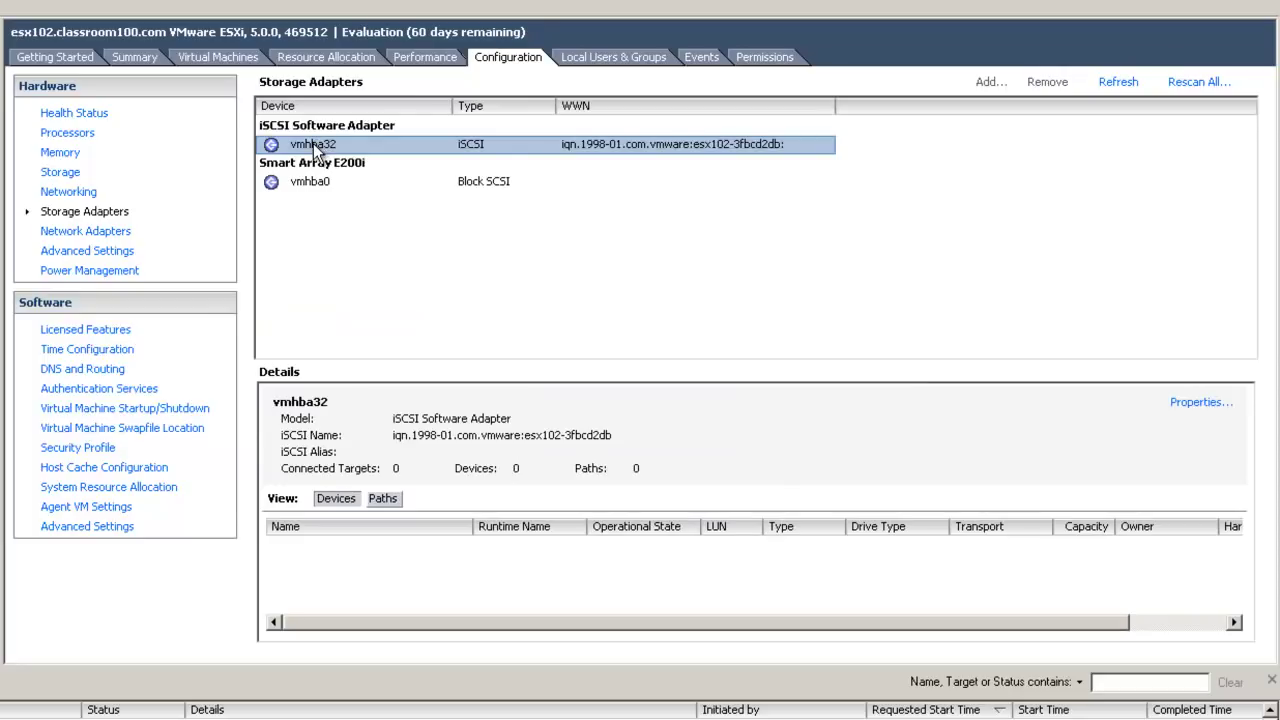
Step: Bind the VMkernel-iSCSI01 port group (vmk1) to the iSCSI initiator vmhba32
click(1195, 410)
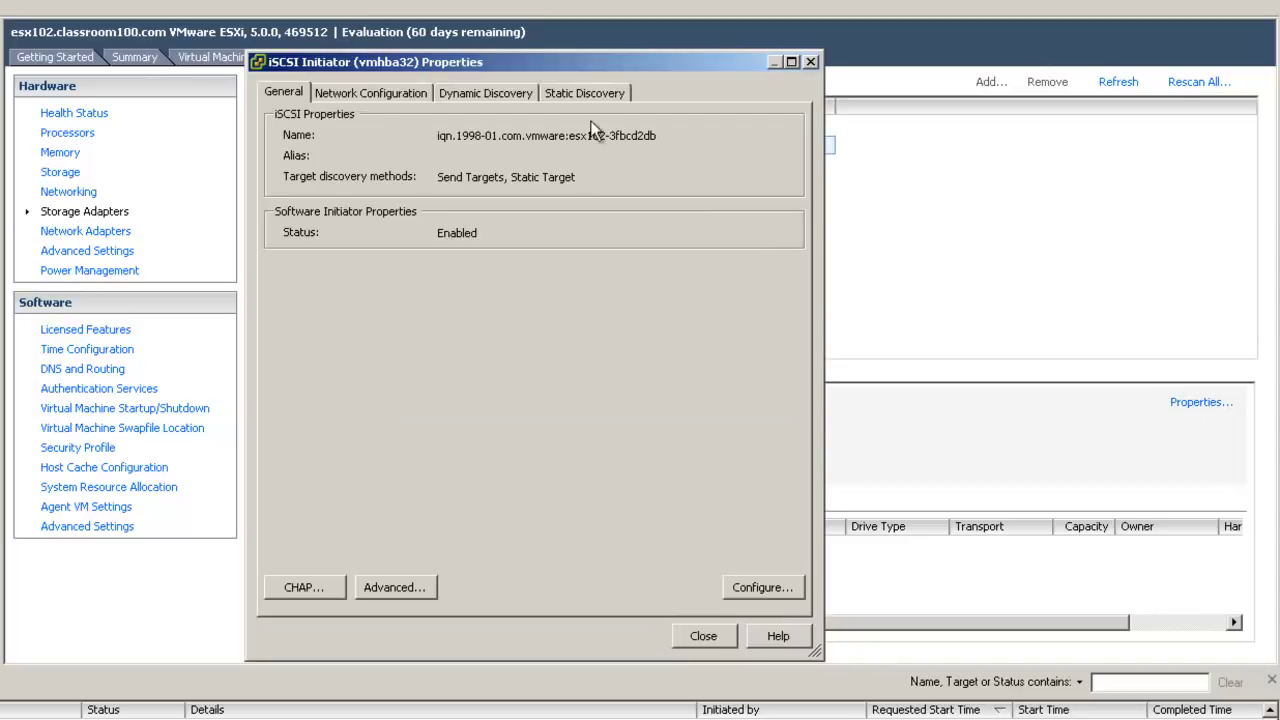
click(355, 92)
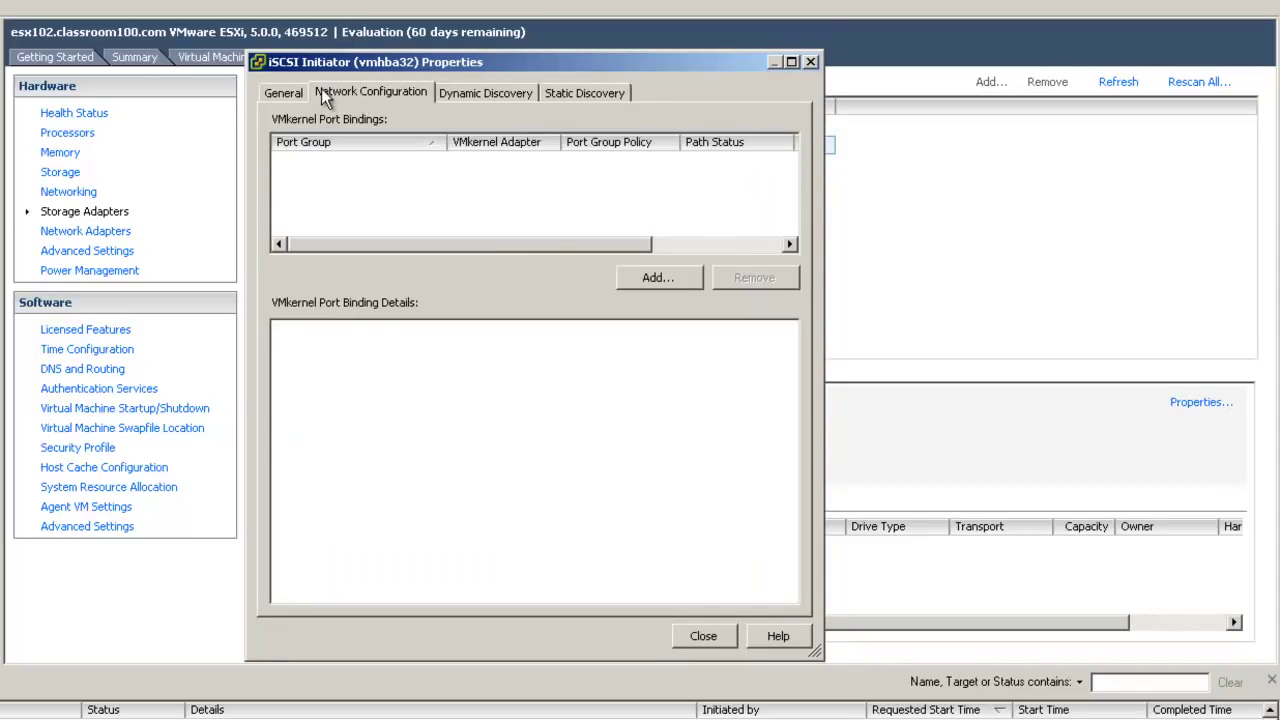
click(657, 278)
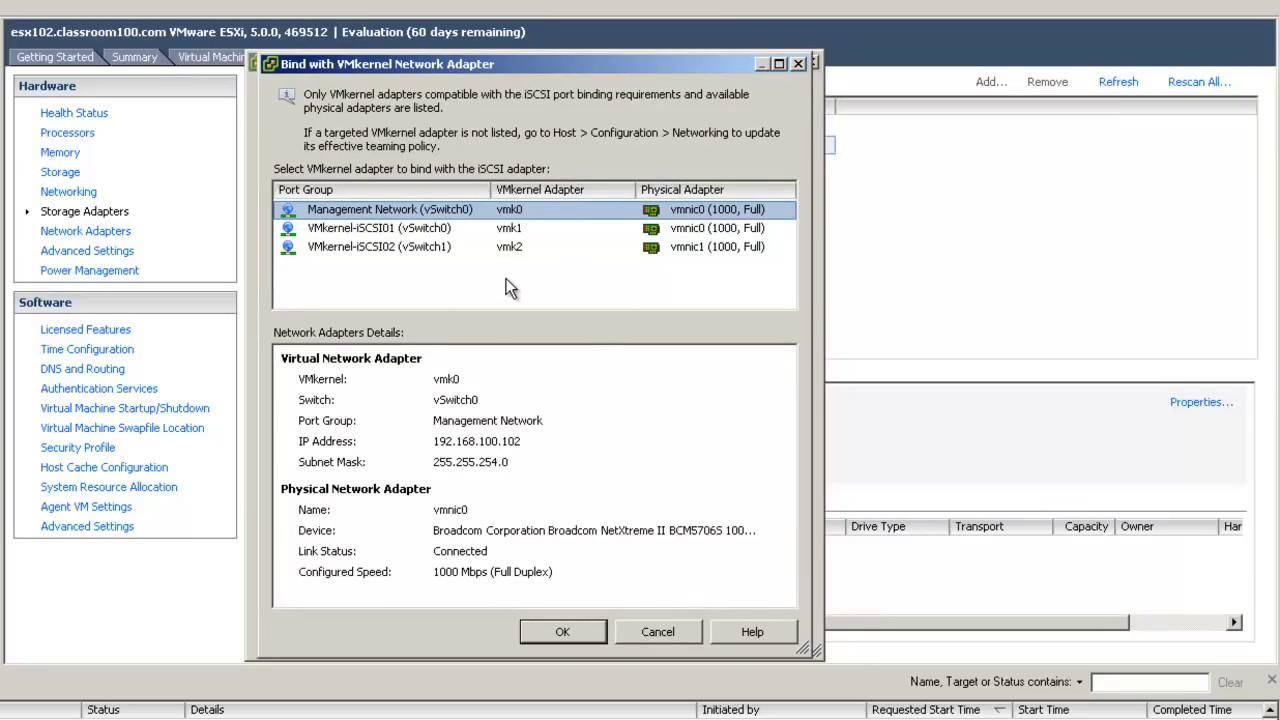
click(365, 232)
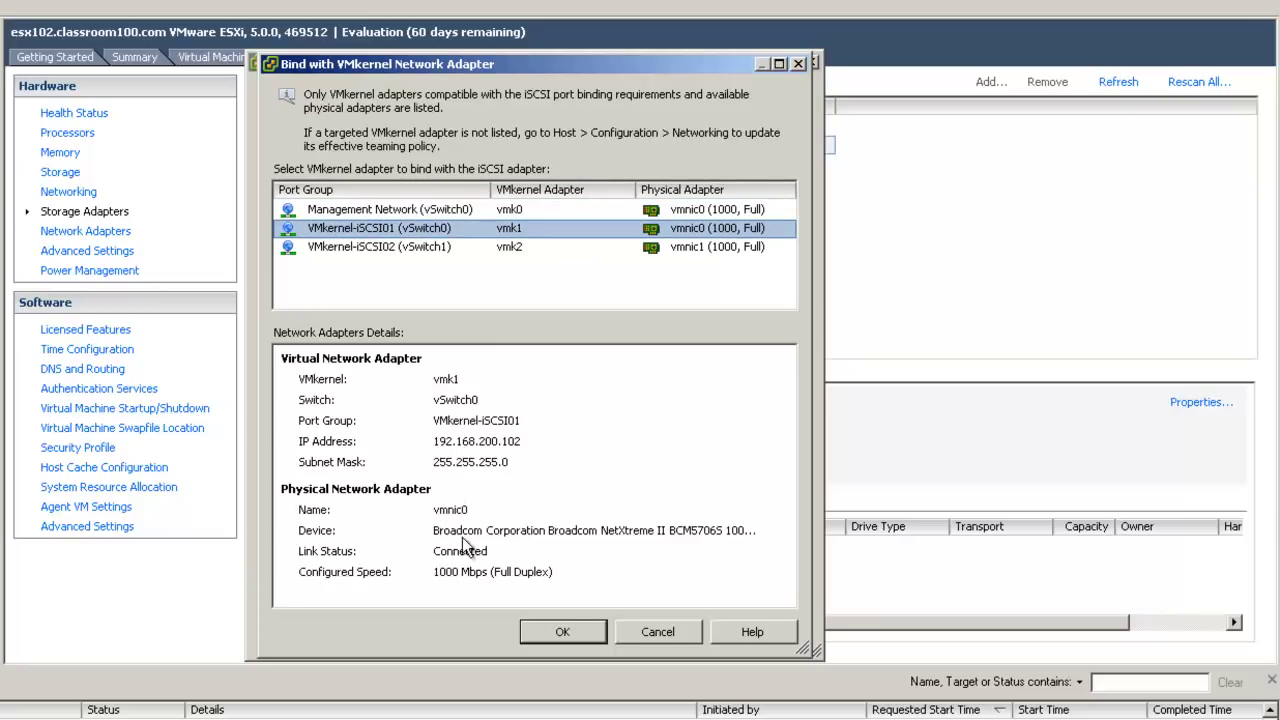
click(566, 632)
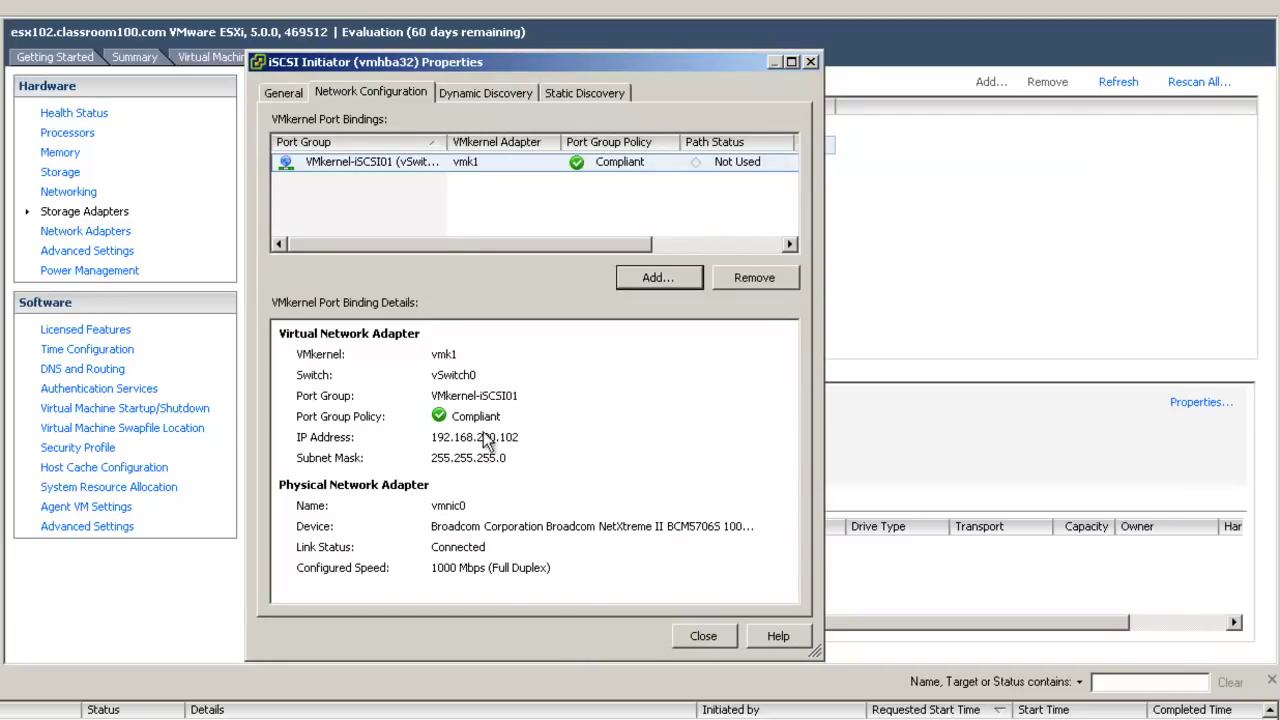
Step: Bind the VMkernel-iSCSI02 port group (vmk2) to the same iSCSI initiator
click(657, 277)
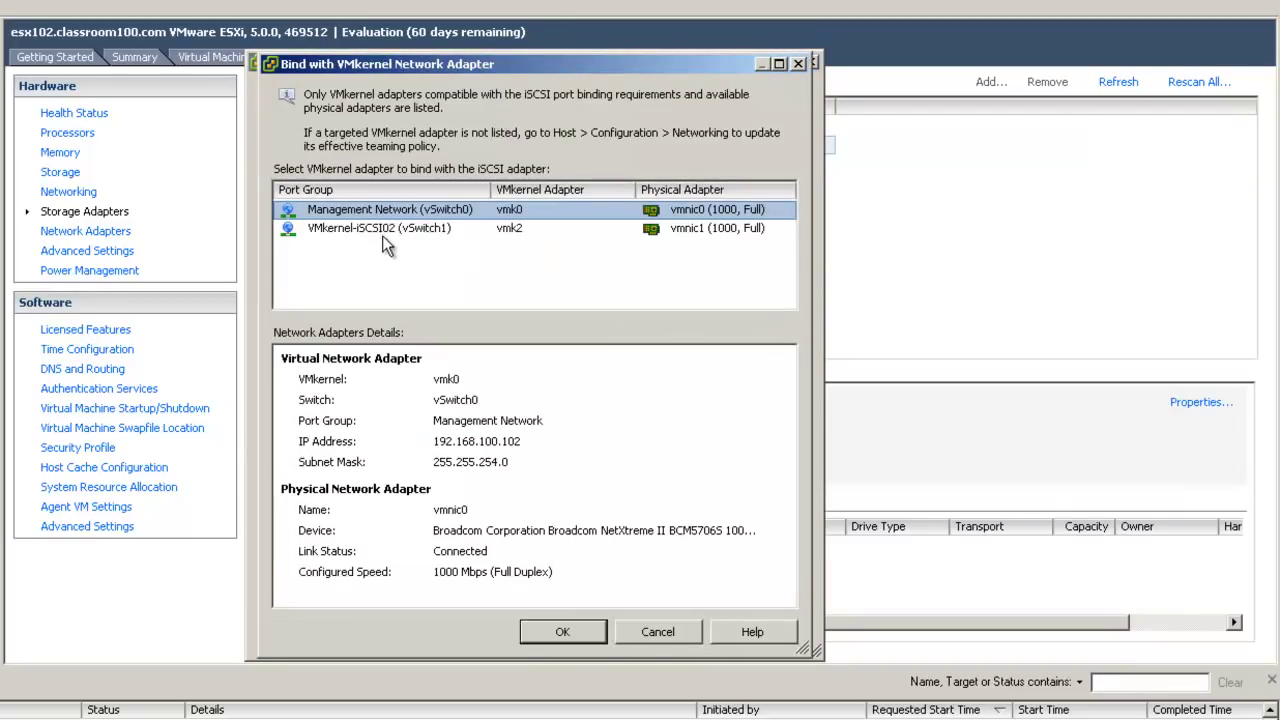
click(380, 230)
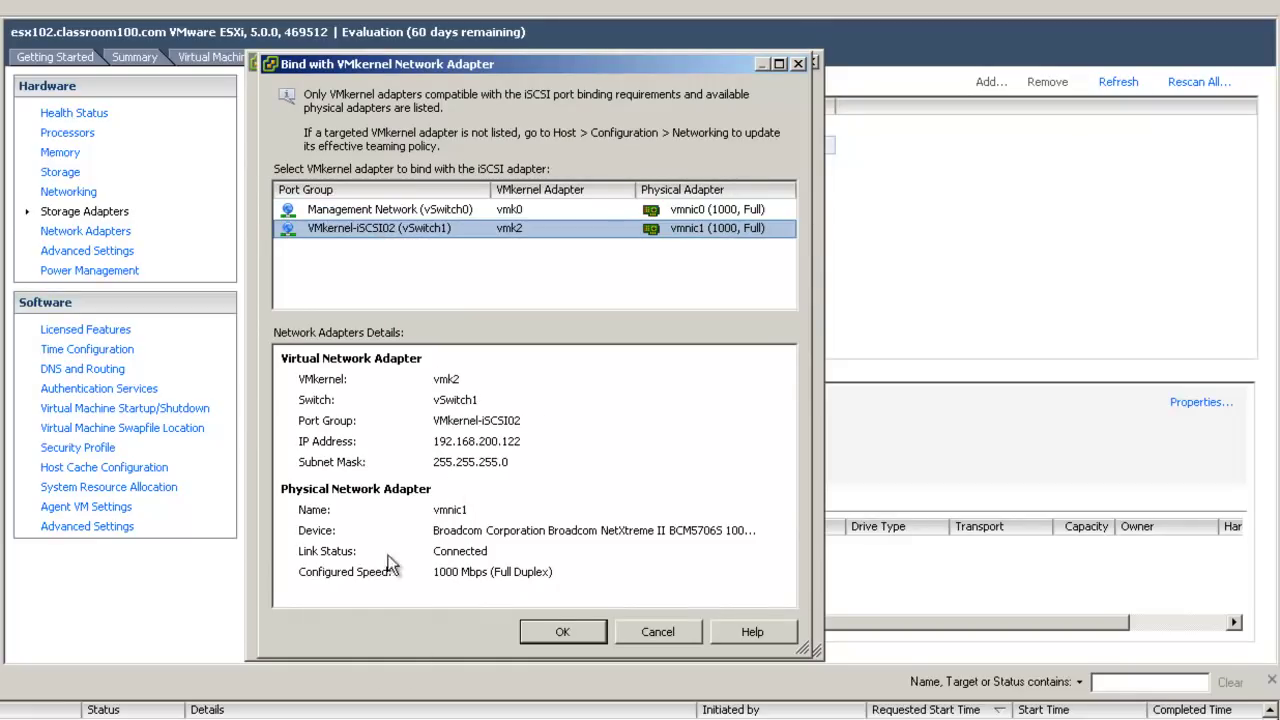
click(562, 633)
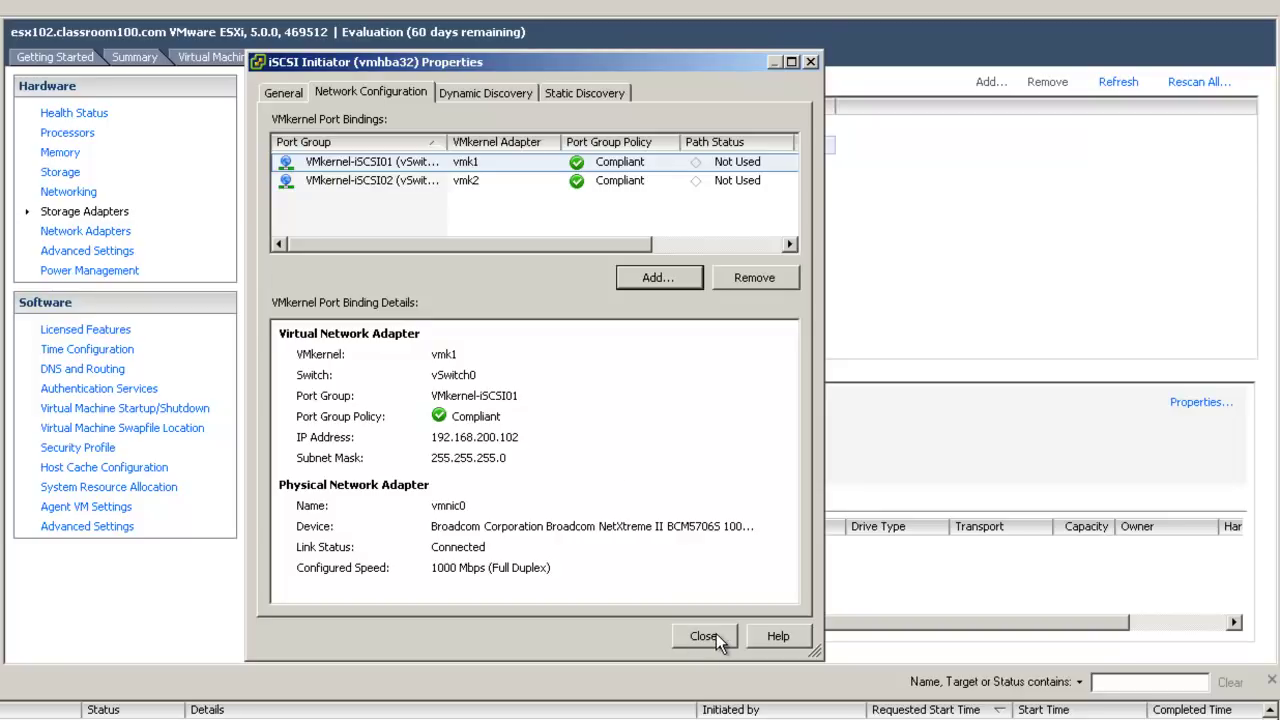
Step: Add the iSCSI server 192.168.200.20 as a dynamic discovery send target
click(477, 94)
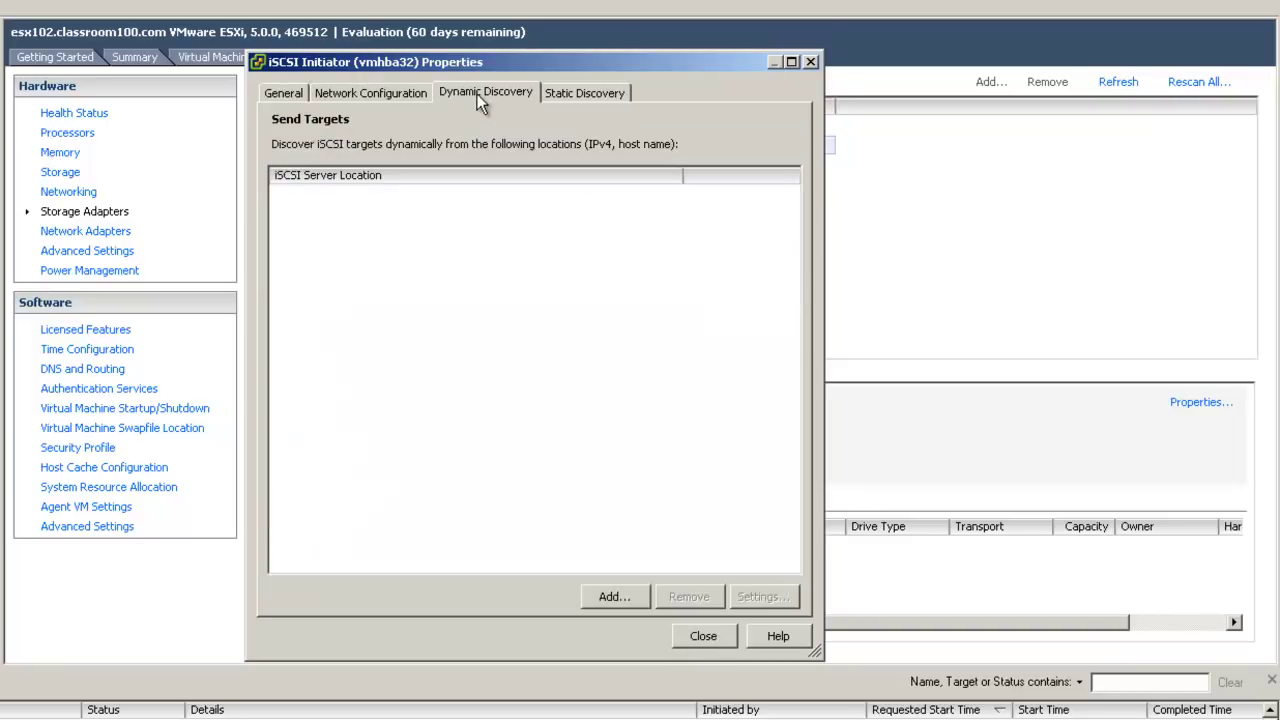
click(616, 598)
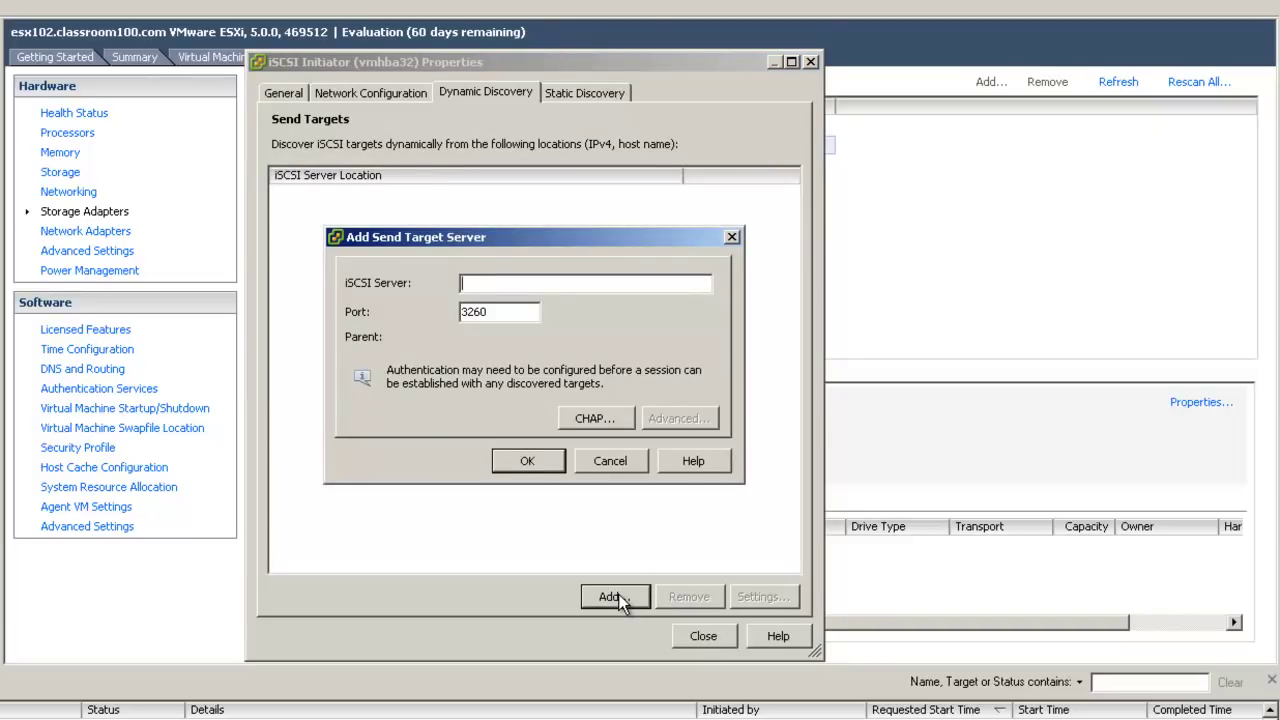
text(192.168.200.20)
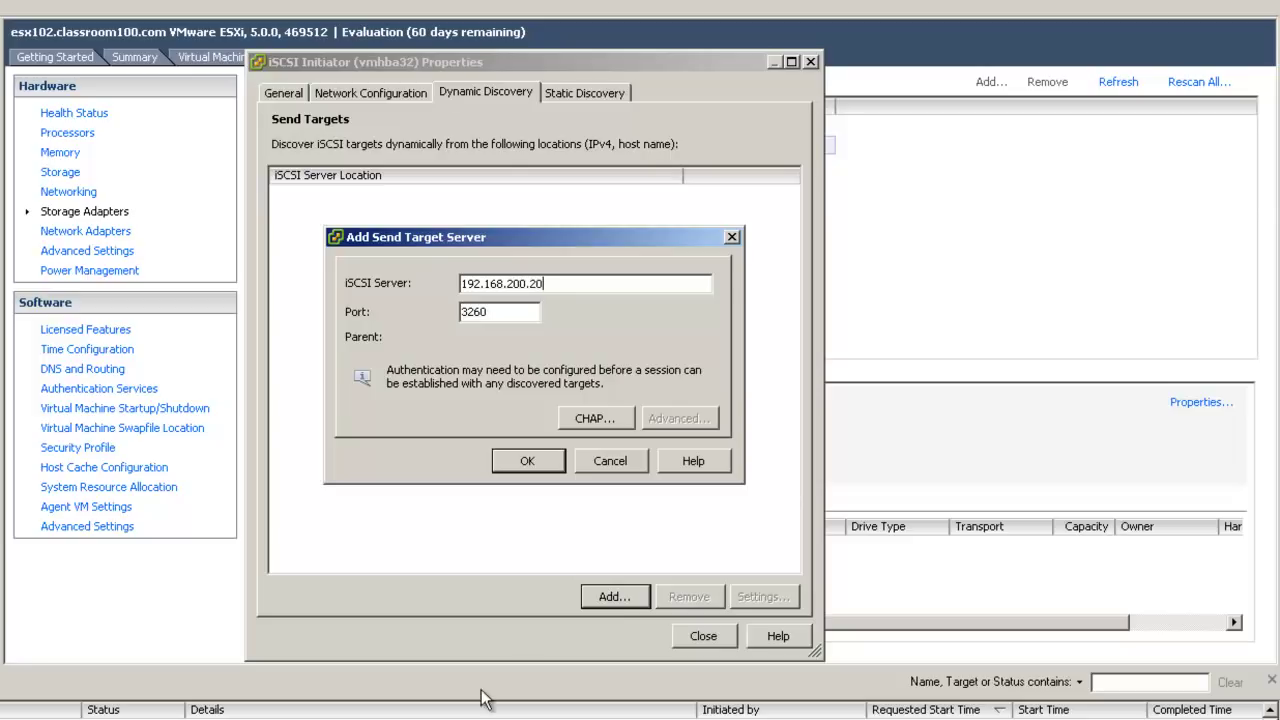
click(520, 462)
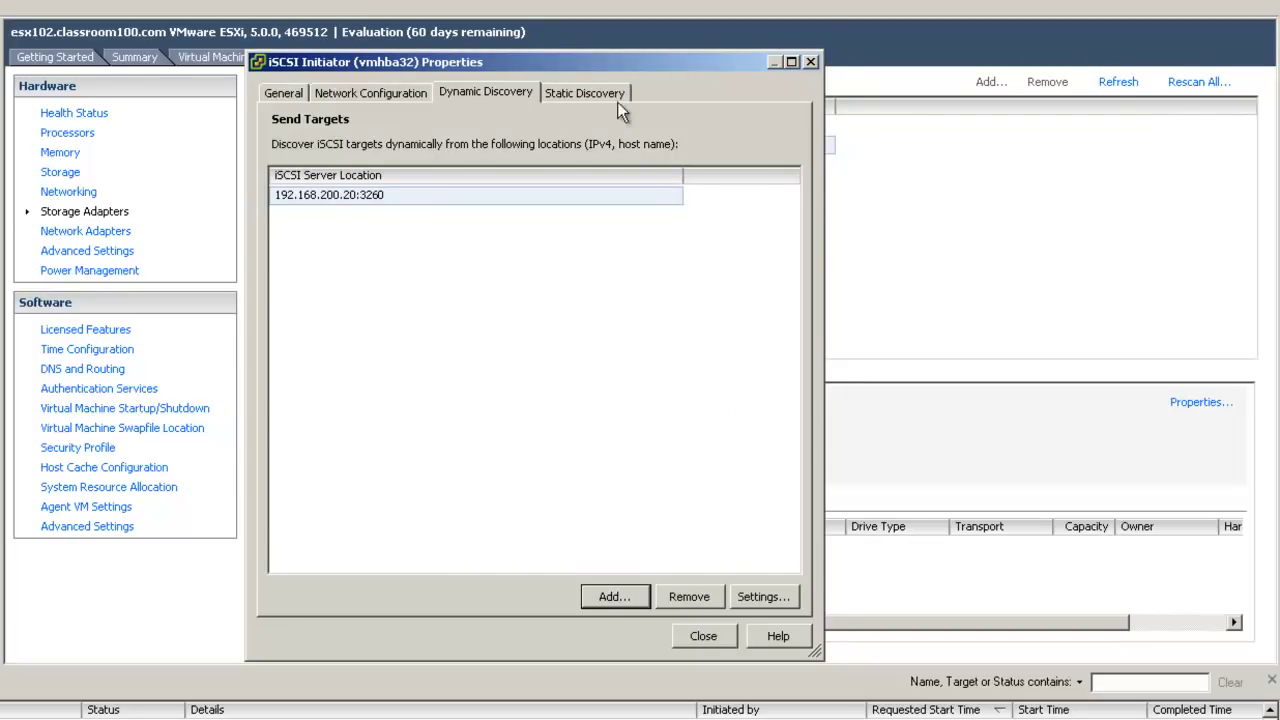
Step: Check the statically discovered iSCSI targets, then close the initiator properties and accept the adapter rescan
click(600, 93)
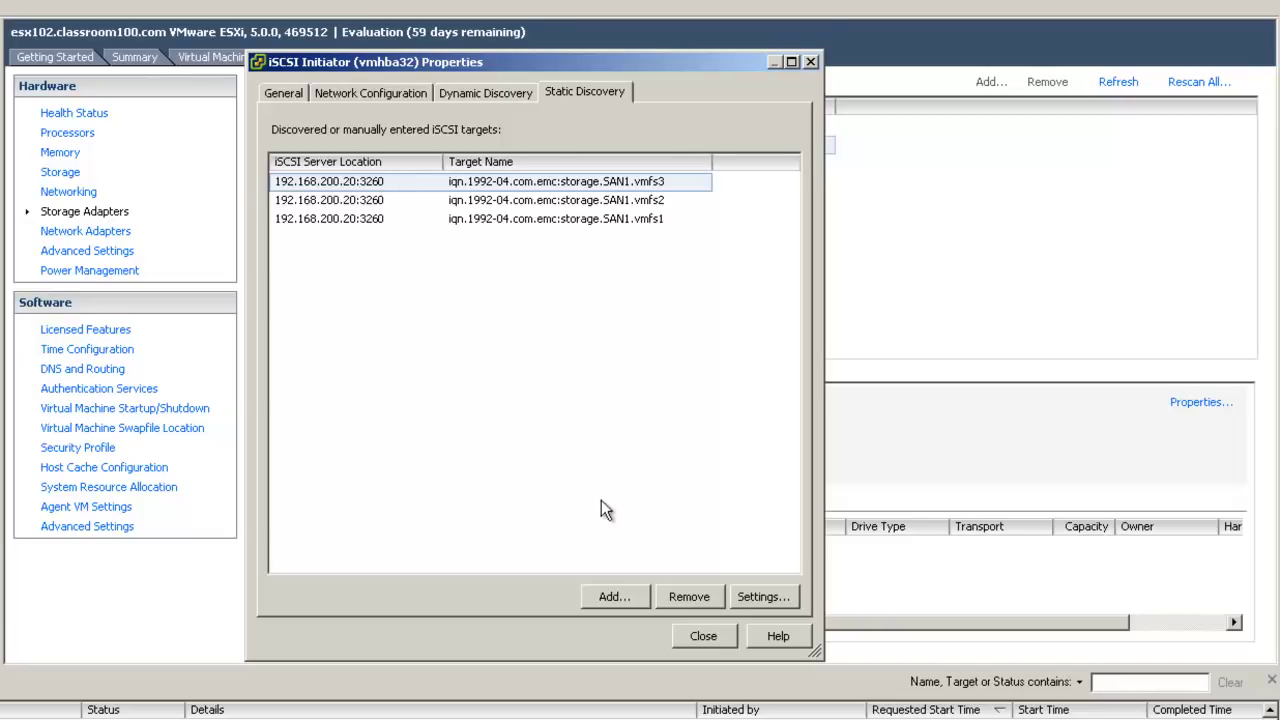
click(701, 637)
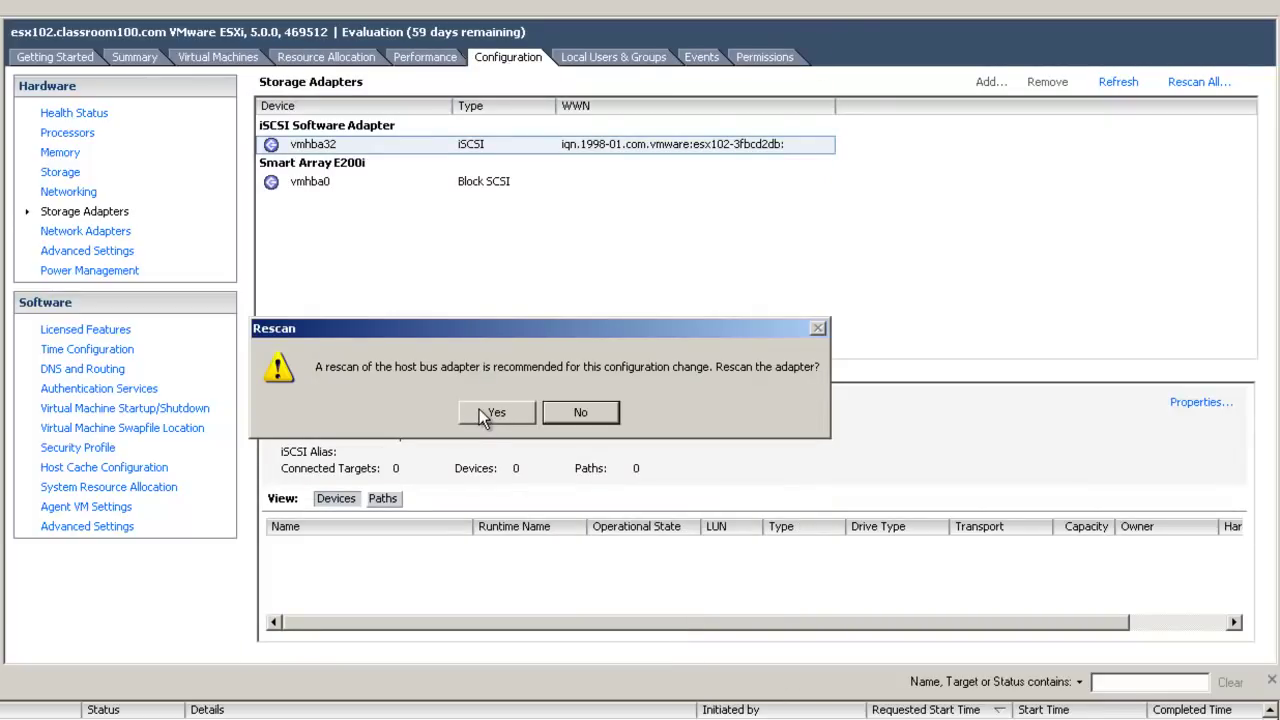
click(493, 415)
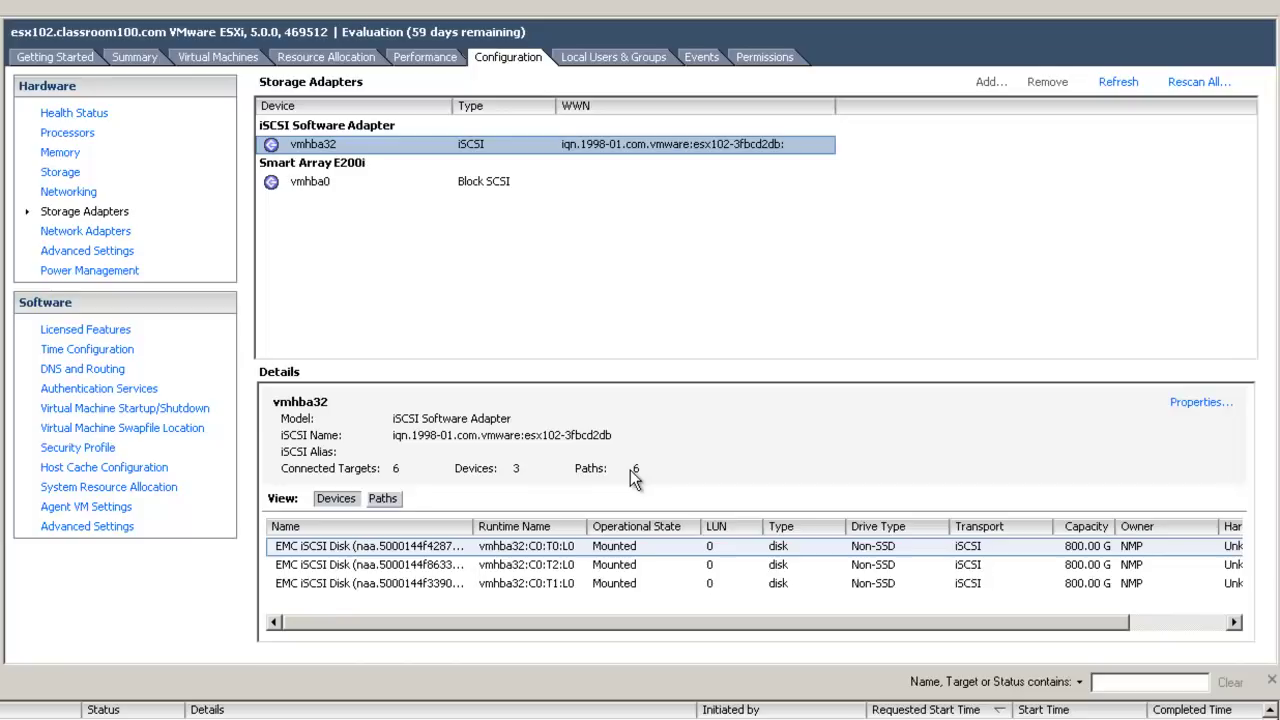
Step: Examine the storage paths of vmhba32, enlarging the details area to show the whole path list
click(398, 499)
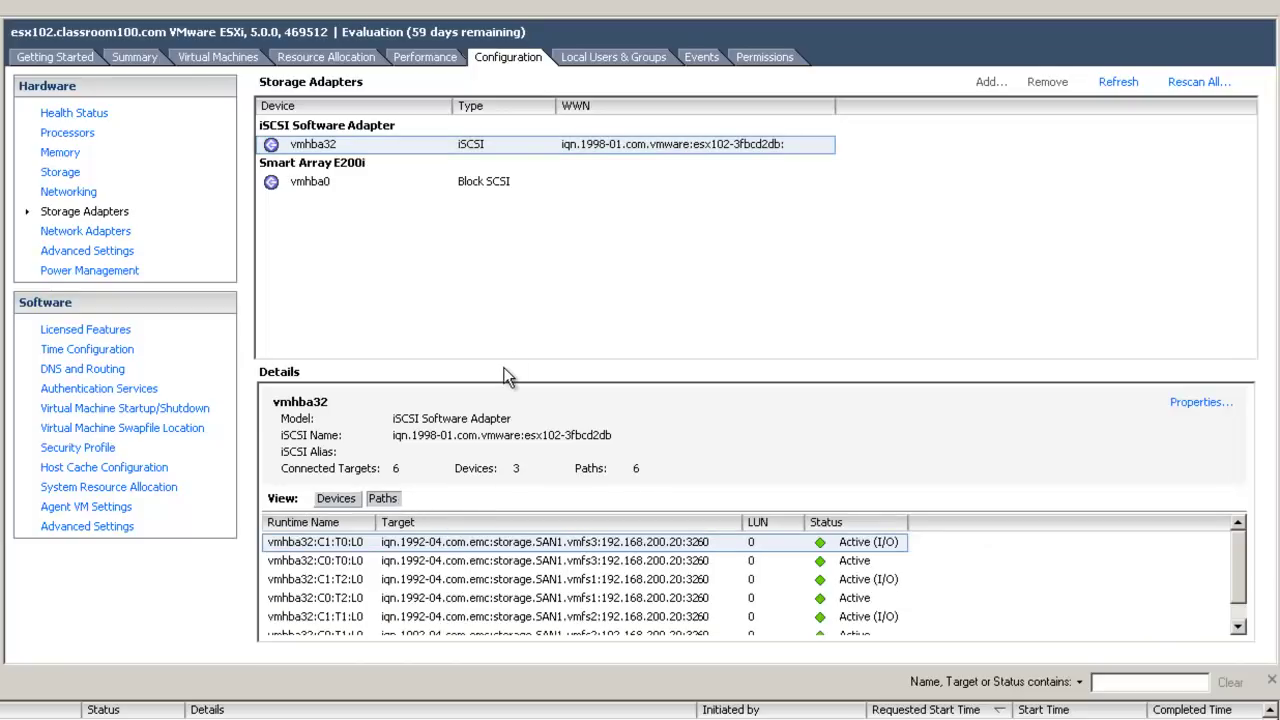
drag(505, 376, 391, 310)
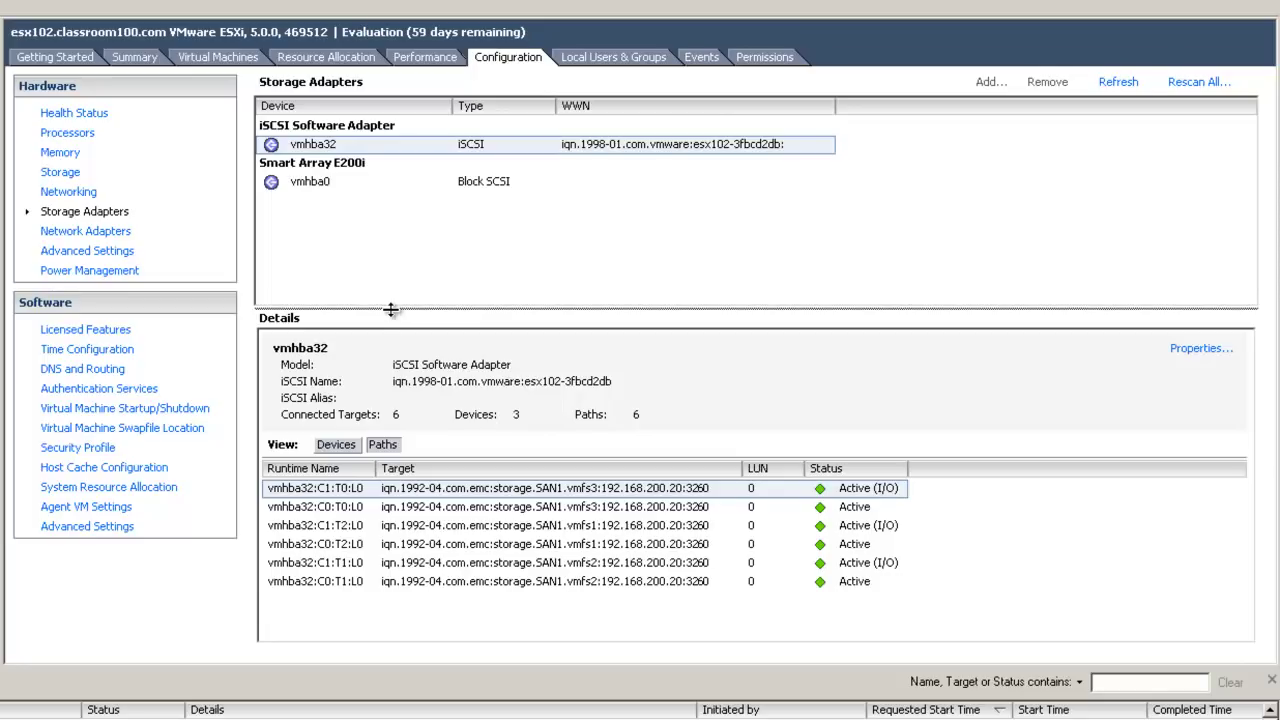
Step: Open the path management of the Tier1 datastore from the host's storage configuration
click(64, 174)
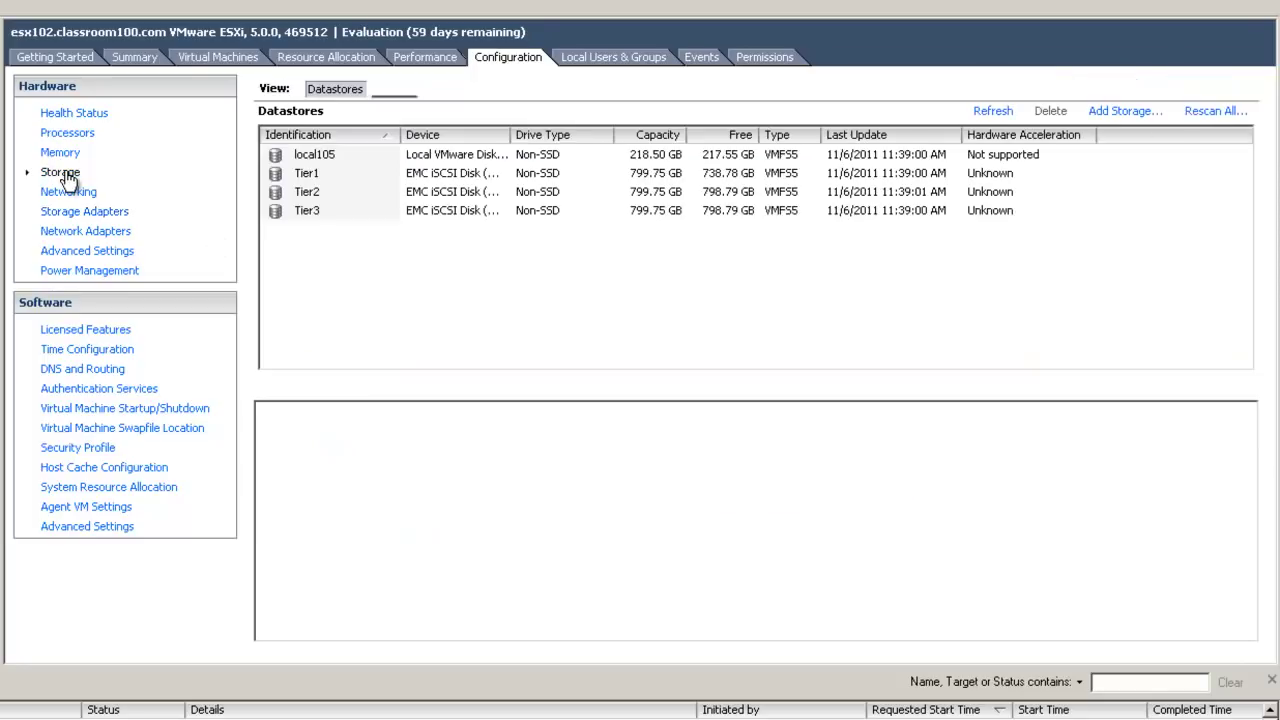
click(277, 172)
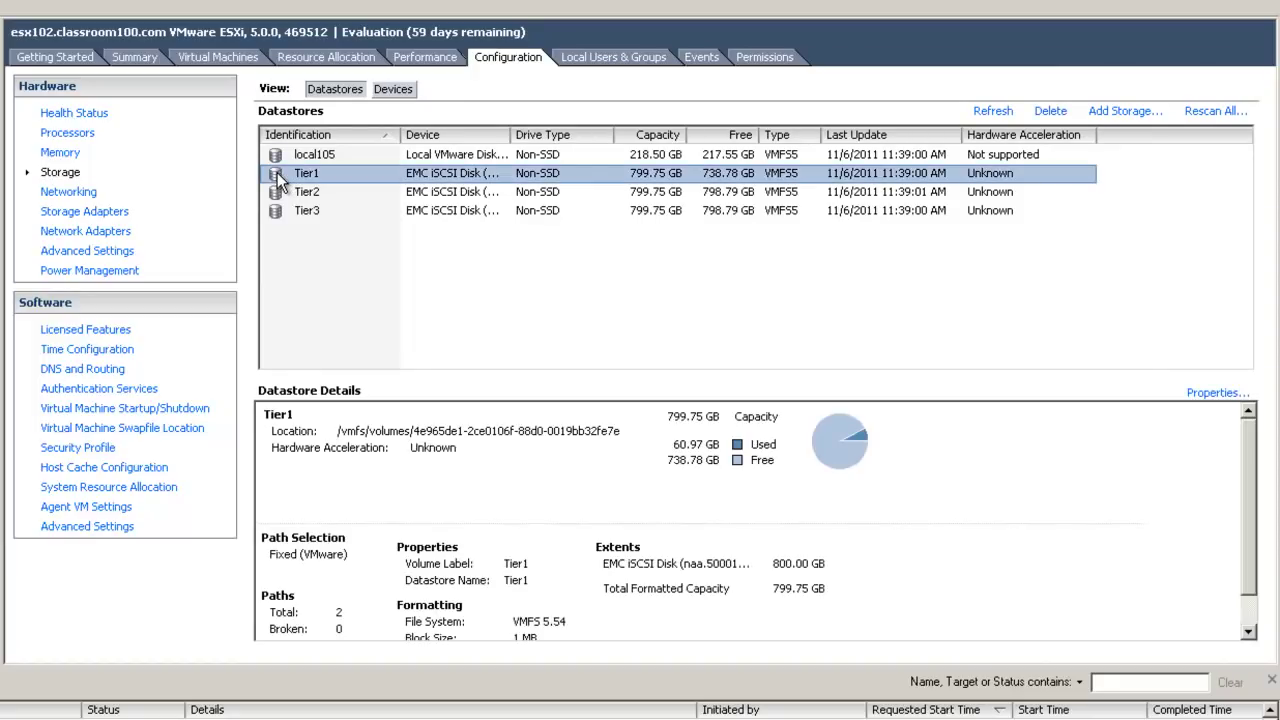
click(1218, 392)
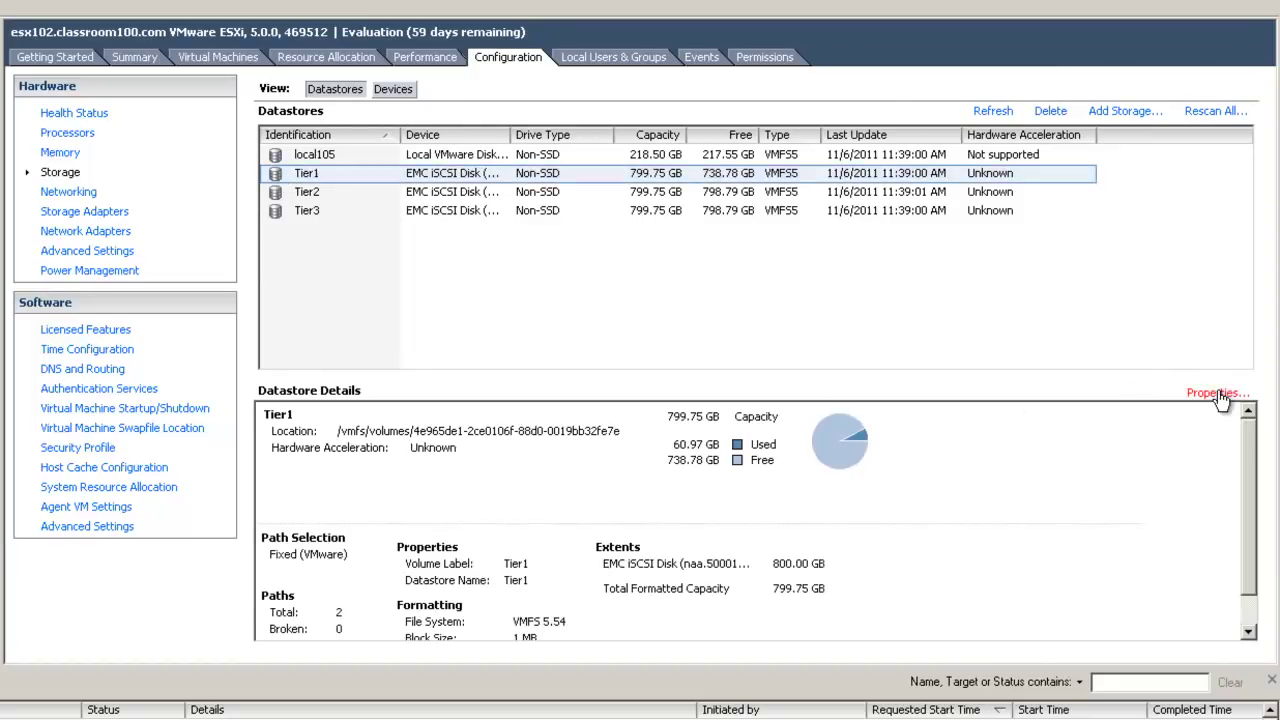
click(834, 532)
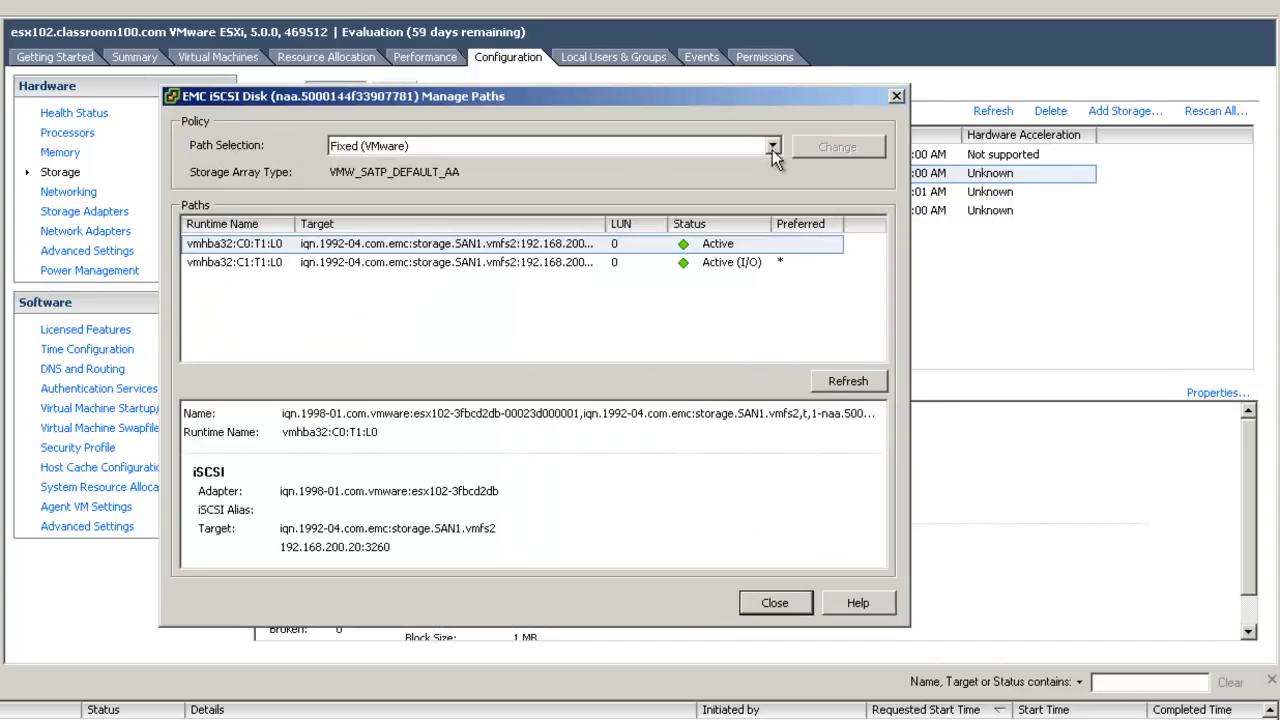
Step: Apply the Round Robin (VMware) path selection policy to the Tier1 datastore's iSCSI disk and close its properties
click(773, 148)
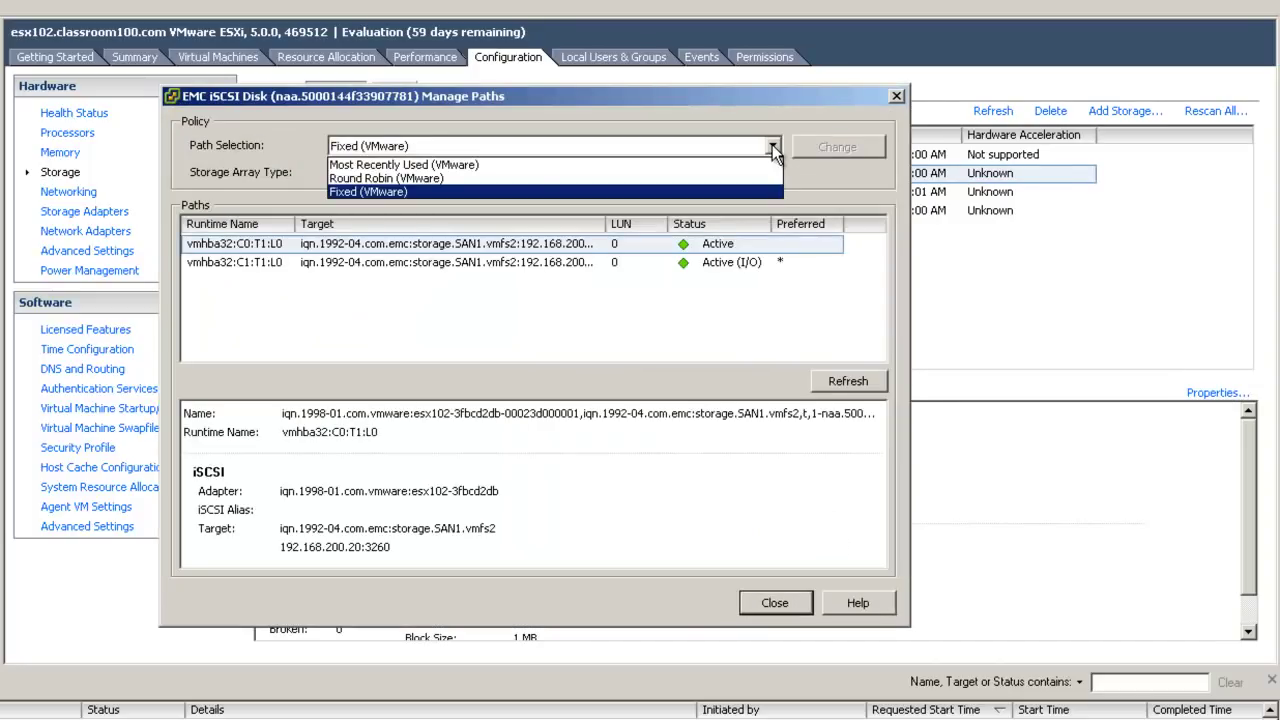
click(400, 180)
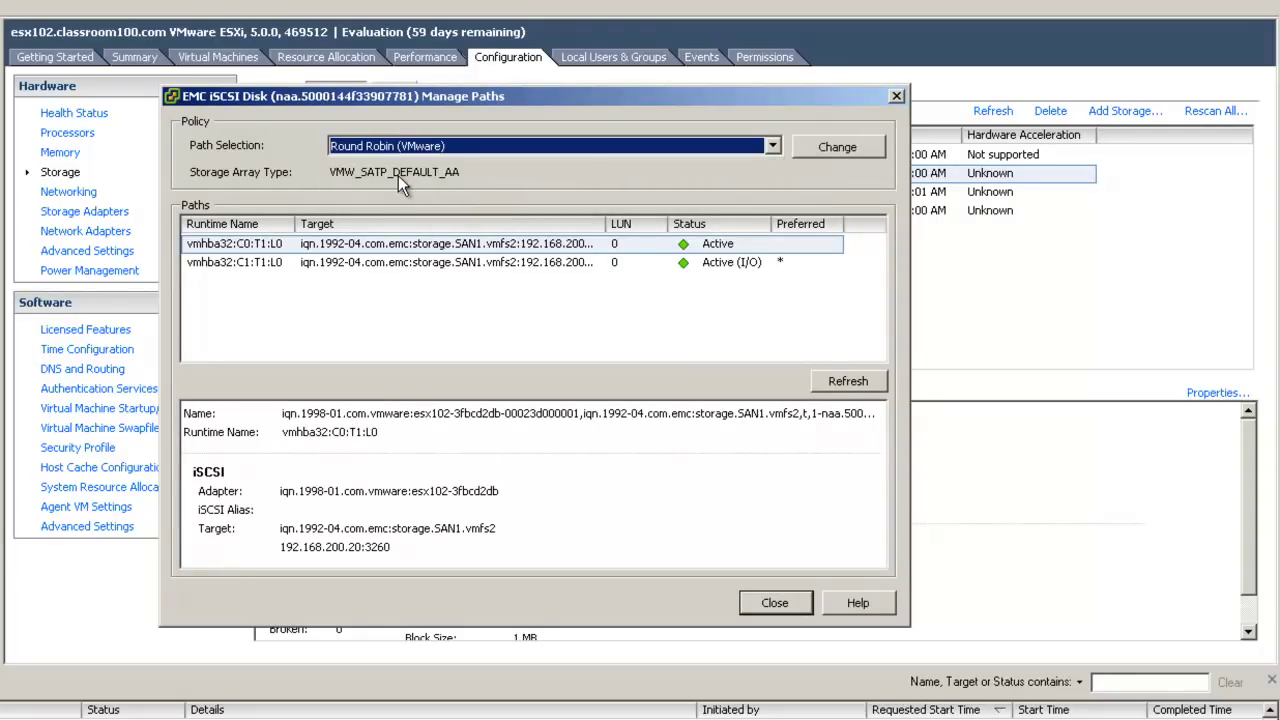
click(837, 146)
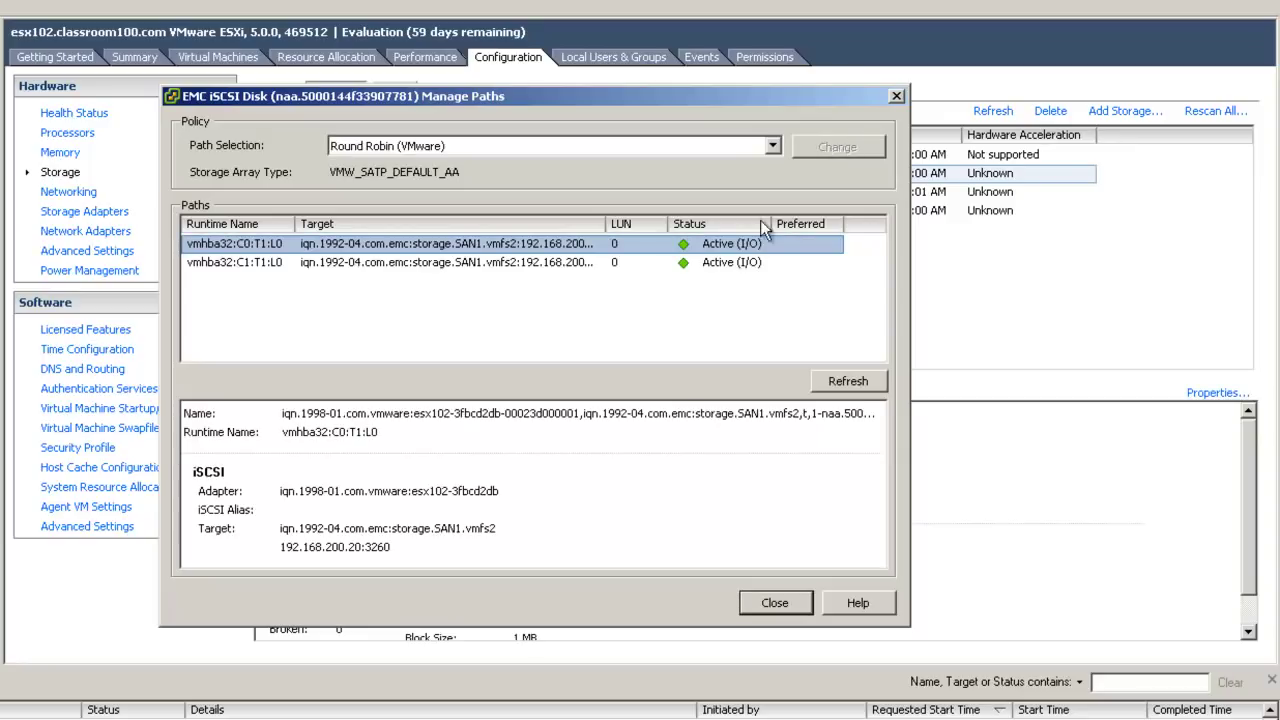
click(757, 598)
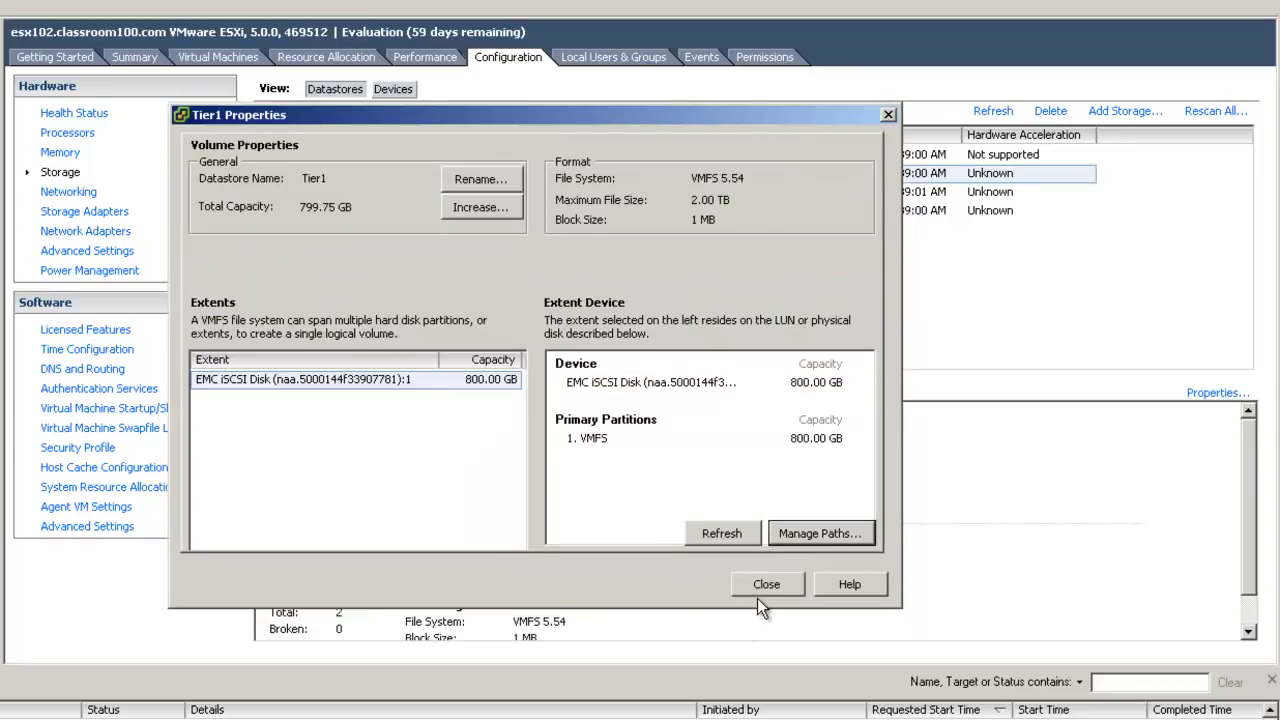
click(766, 585)
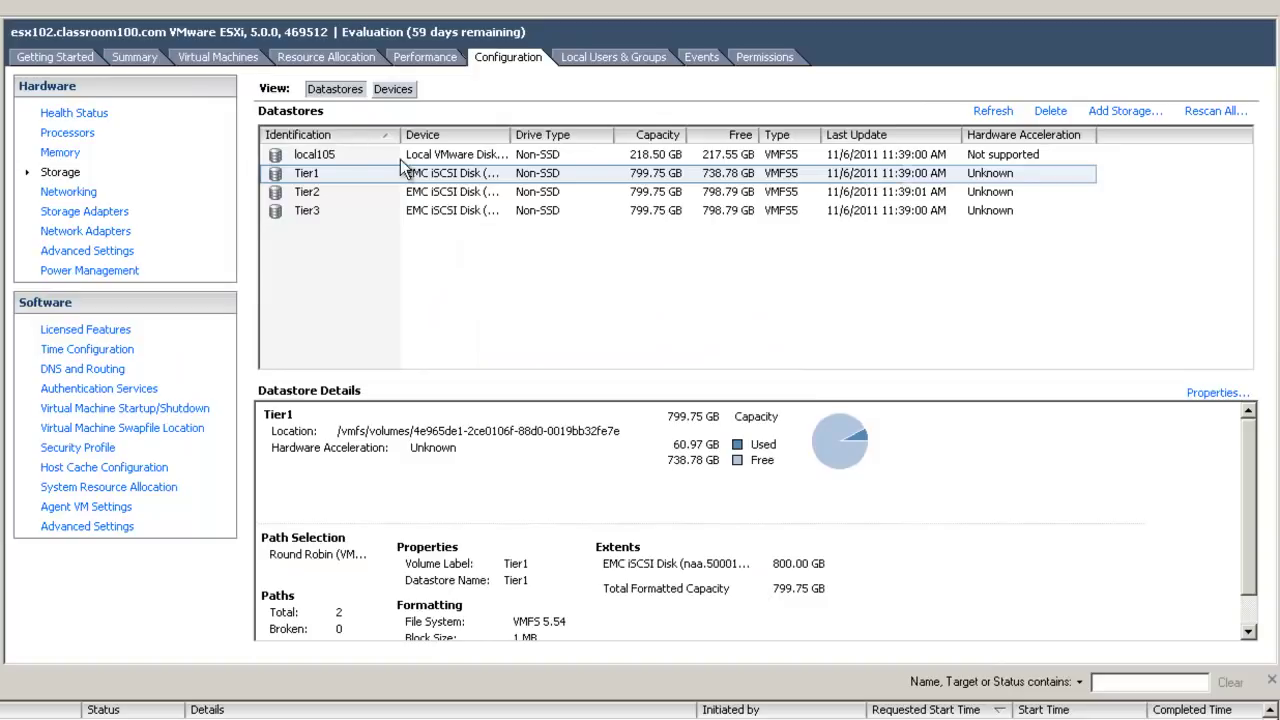
Step: Change the Tier2 datastore's path selection policy to Round Robin (VMware) and close its properties
click(307, 191)
click(1215, 393)
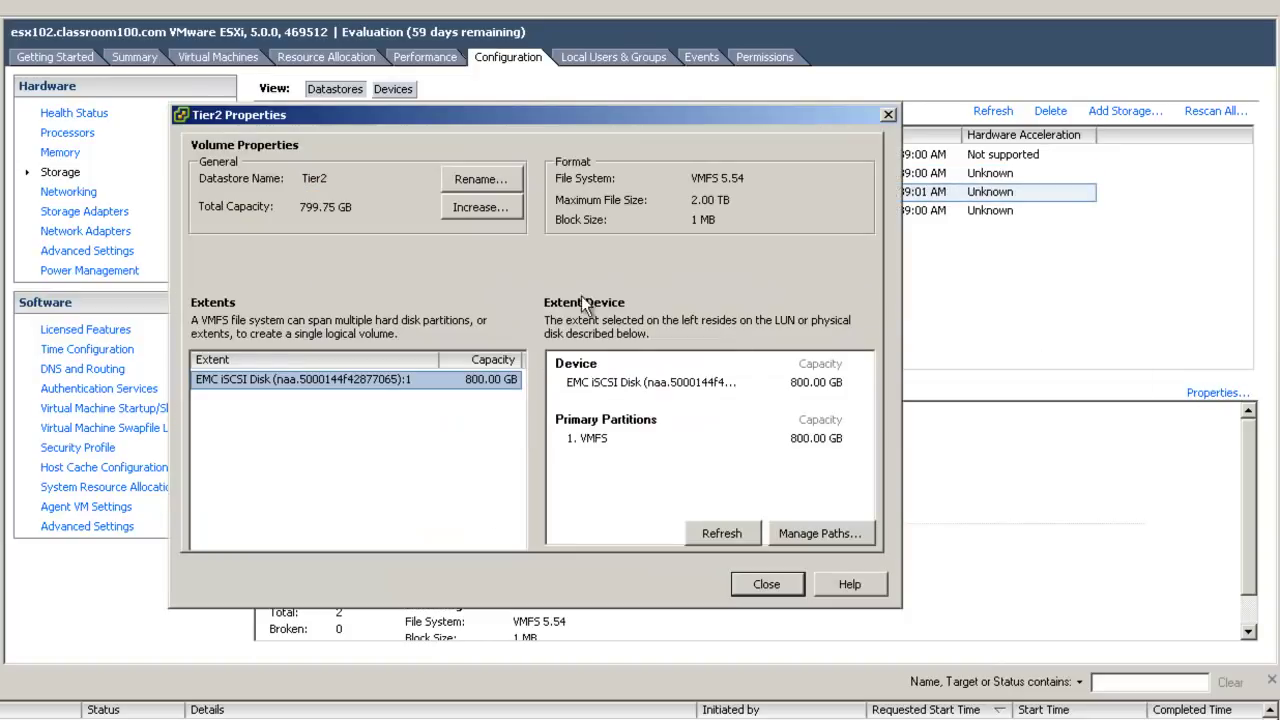
click(808, 533)
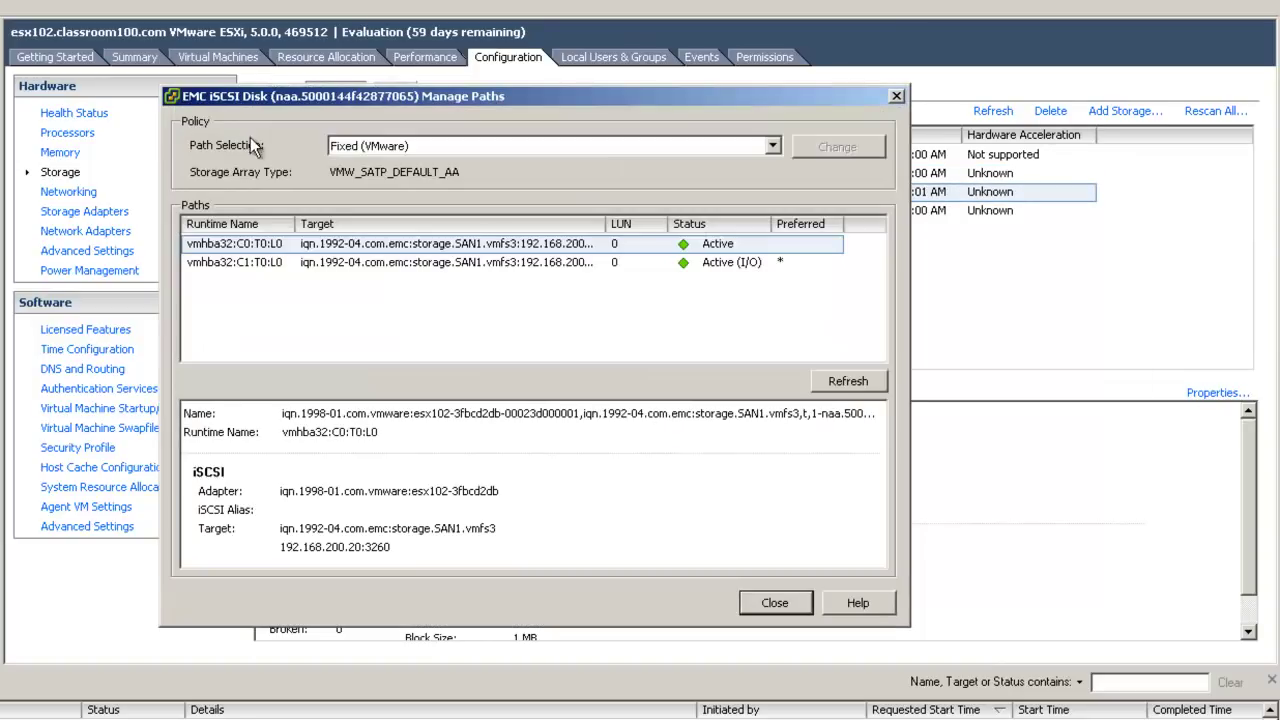
click(358, 148)
click(374, 178)
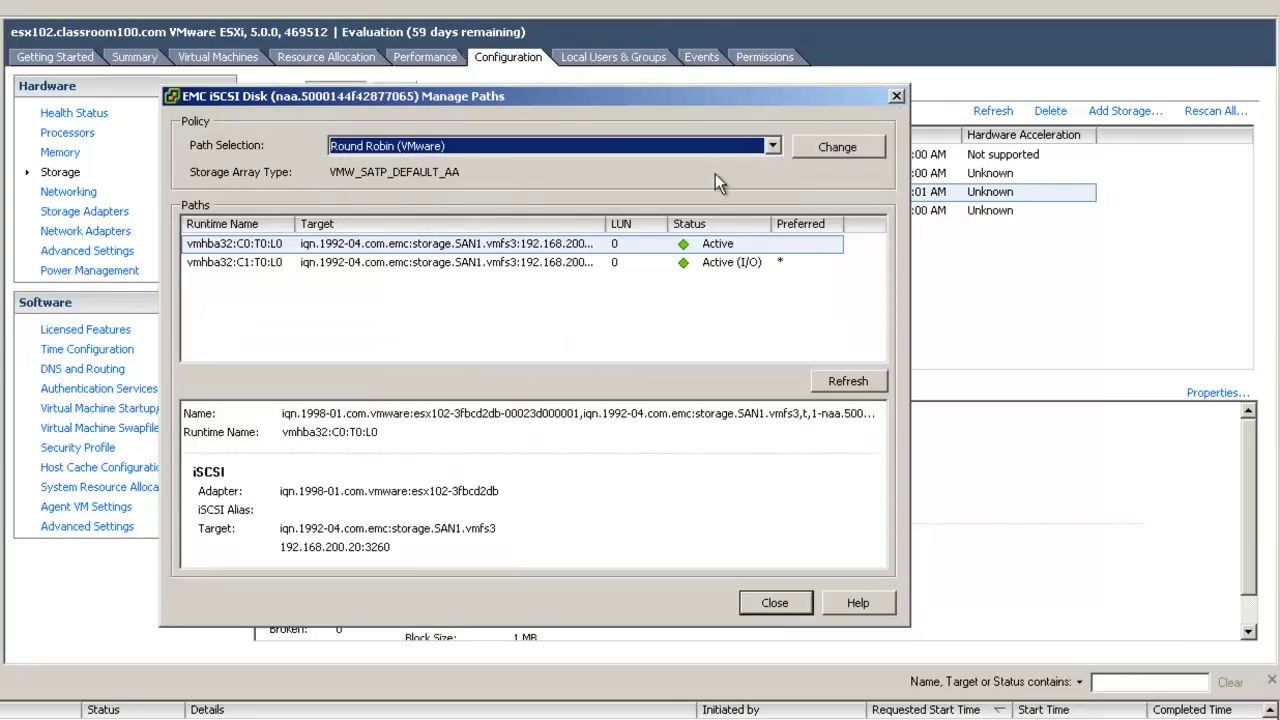
click(836, 148)
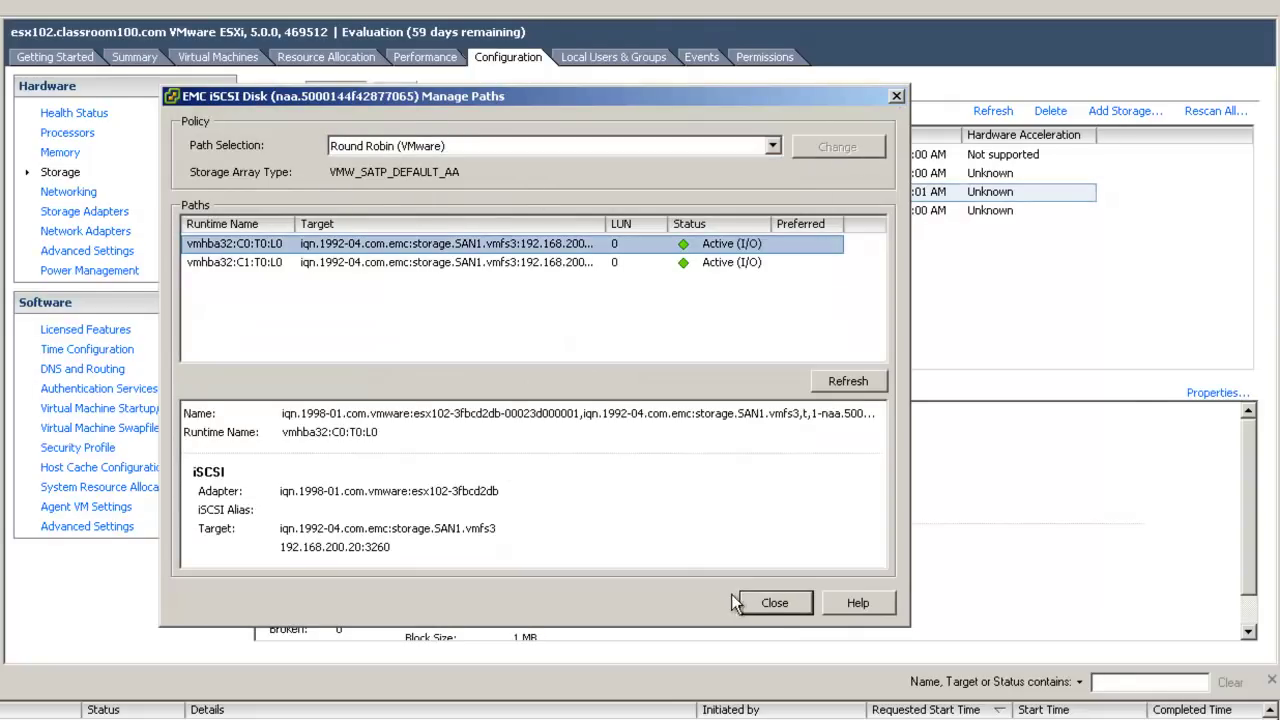
click(774, 603)
click(766, 583)
Step: Switch the Tier3 datastore's path selection to Round Robin (VMware) and return to the datastore list
click(313, 206)
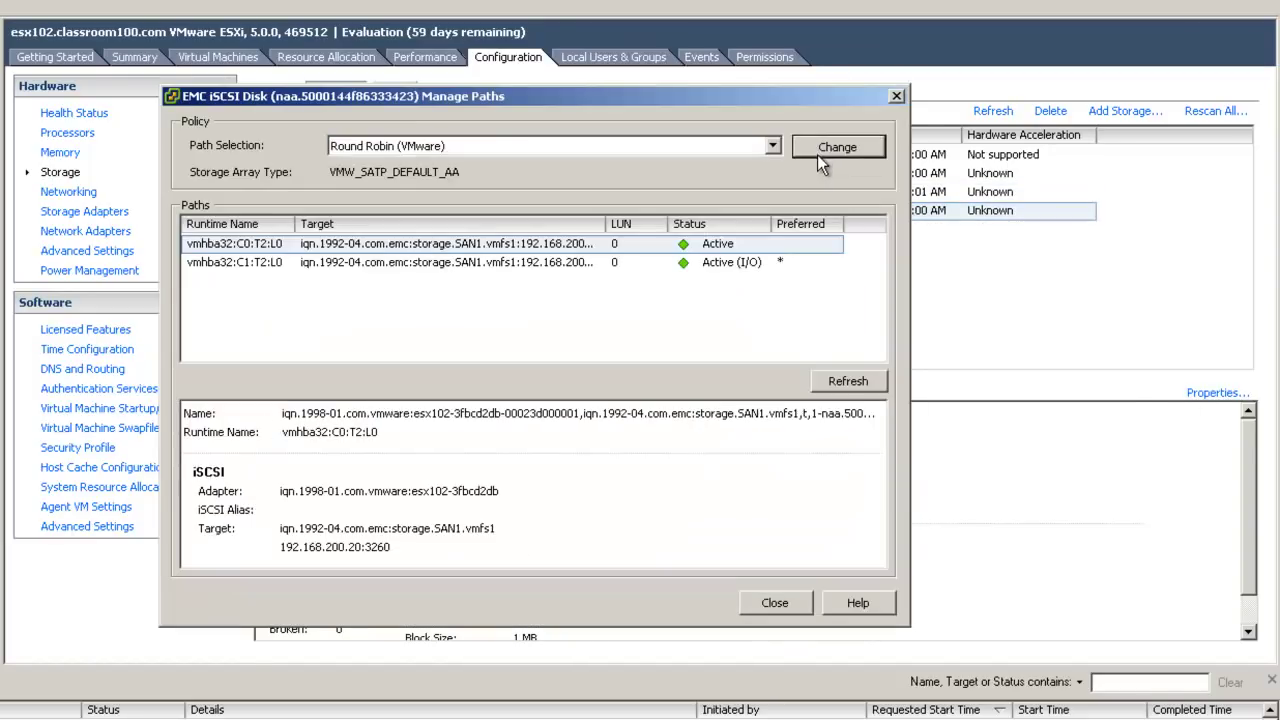
click(817, 150)
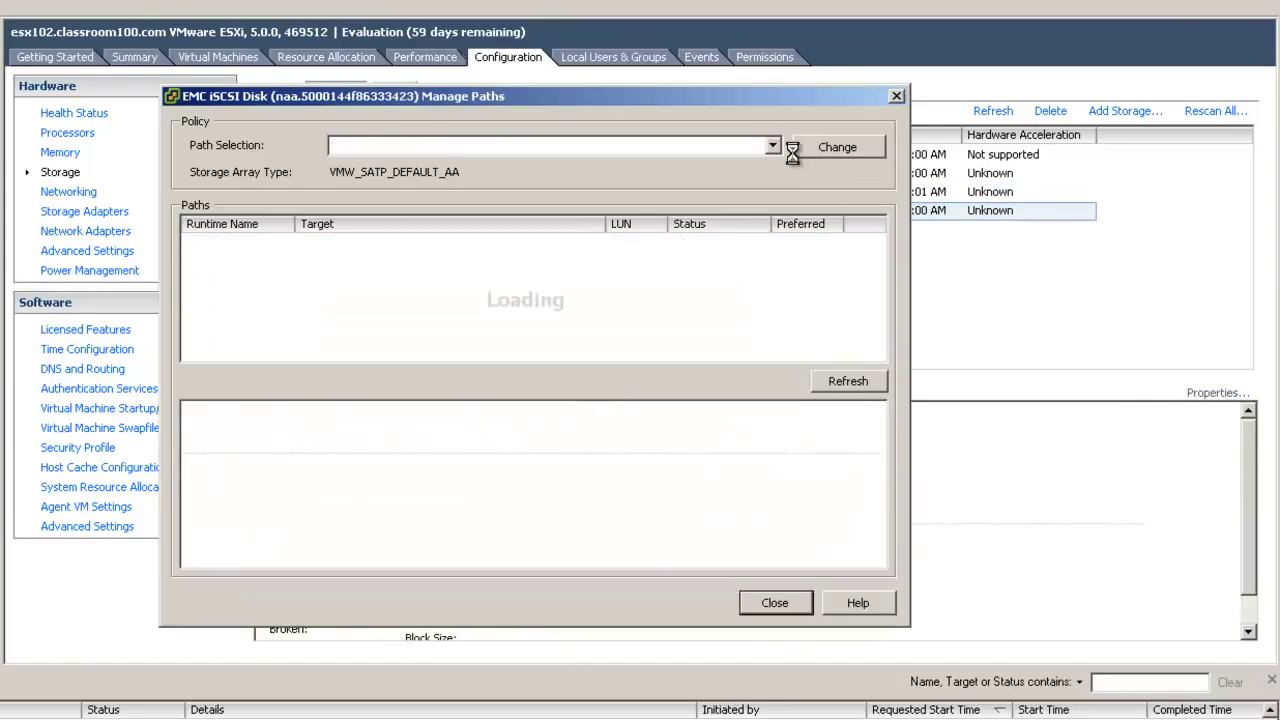
click(774, 604)
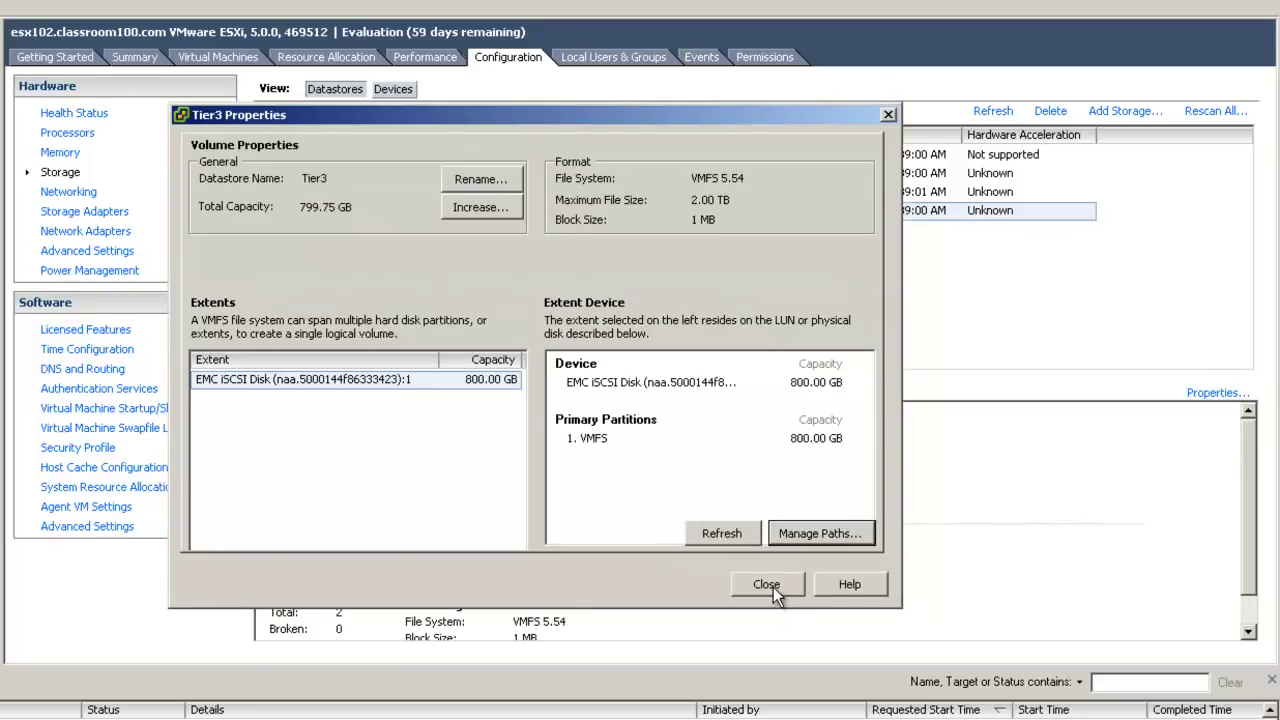
click(770, 585)
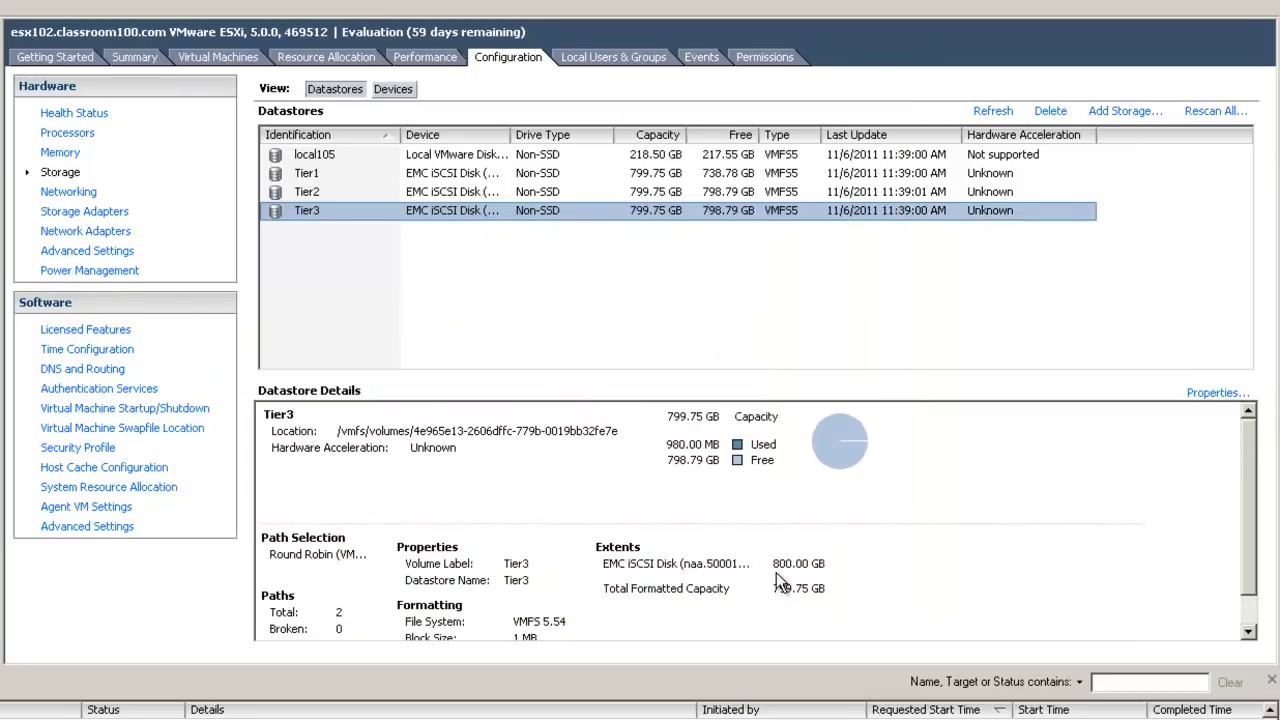